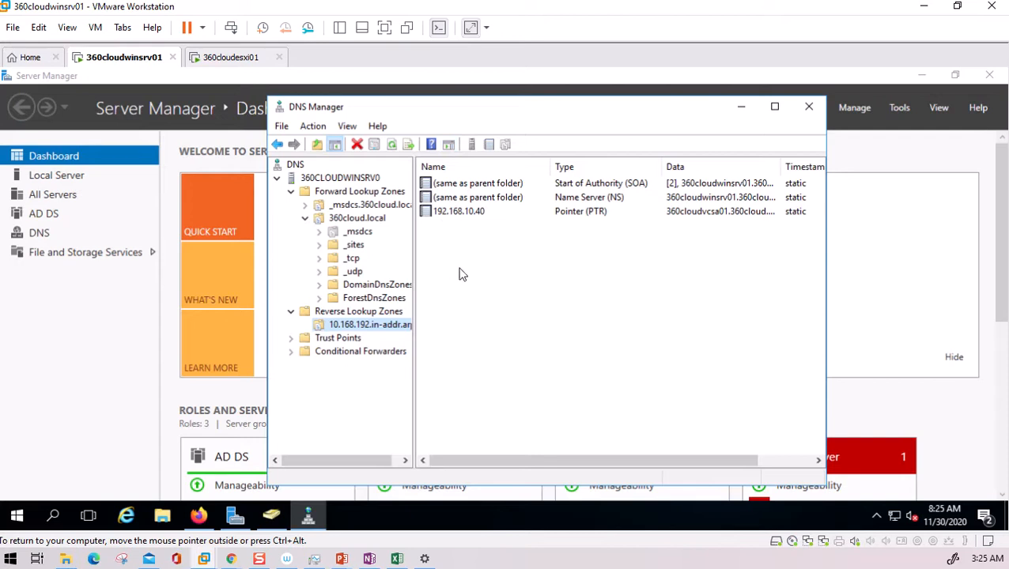
Add host 360cloudesxi01 at 192.168.10.50 to the 360cloud.local zone with a PTR record.
right_click(341, 222)
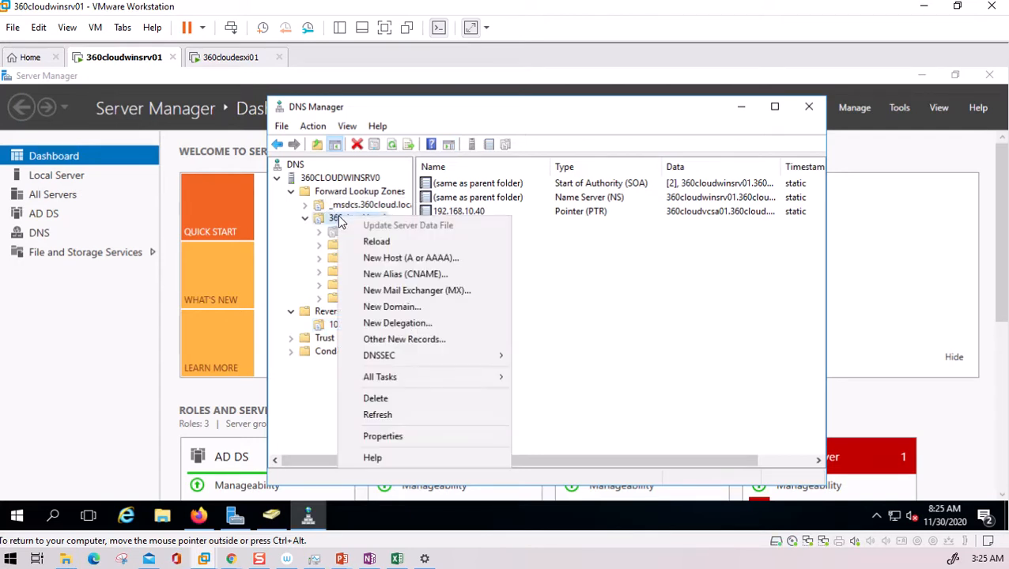
left_click(392, 259)
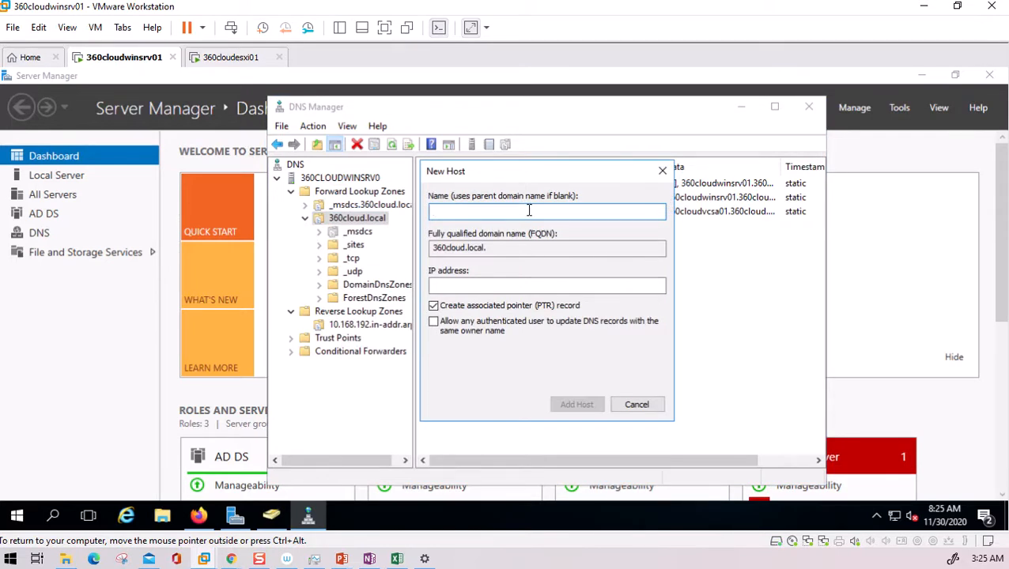
type("360cloudesx")
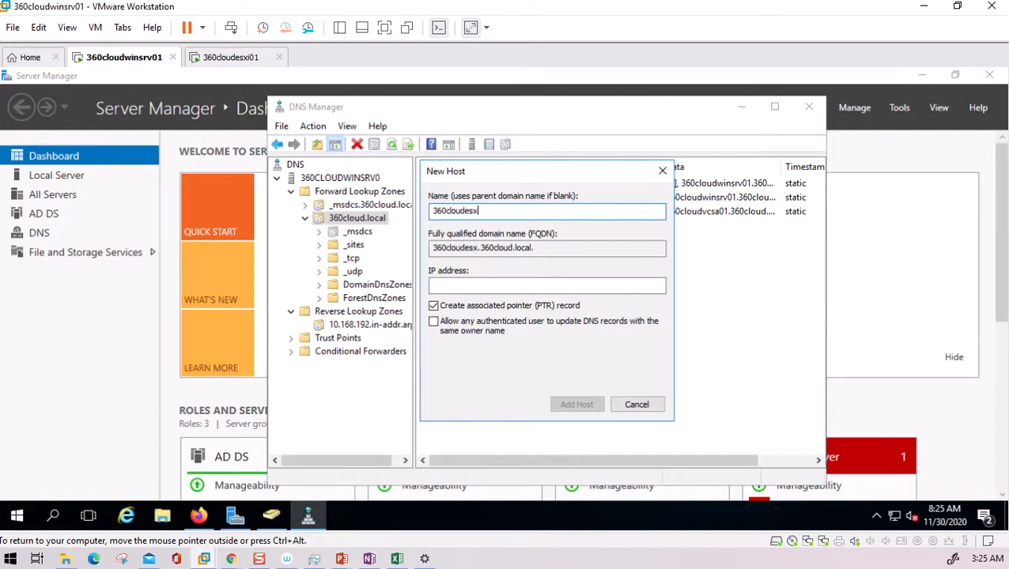
type("i01")
key("Tab")
key("Tab")
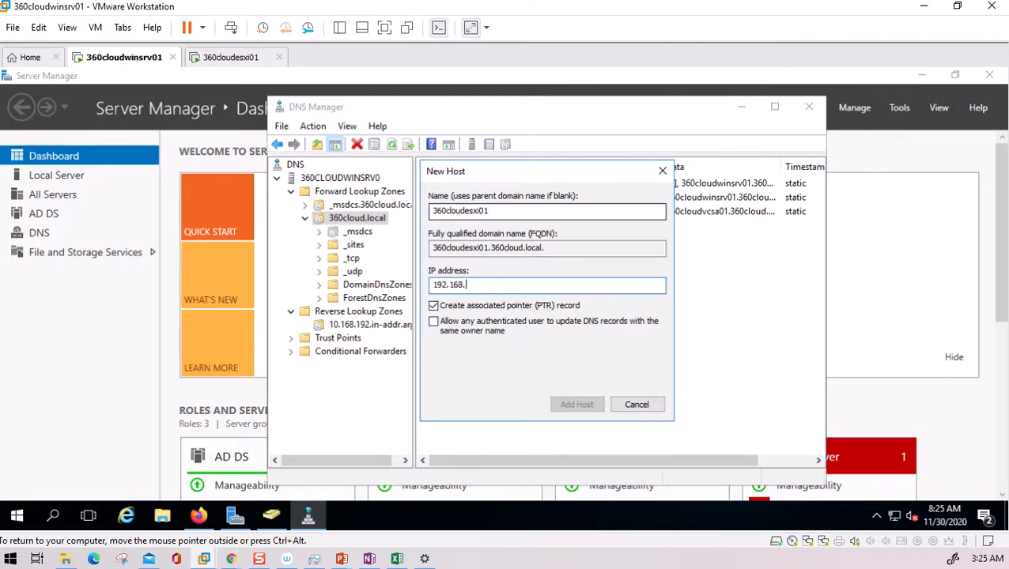
type("192.168.10.50")
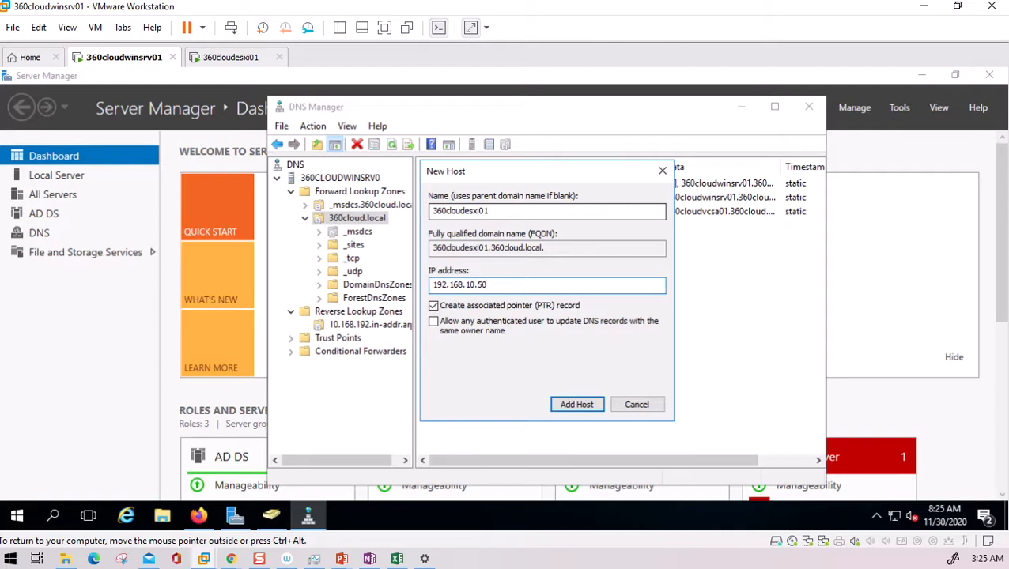
double_click(463, 212)
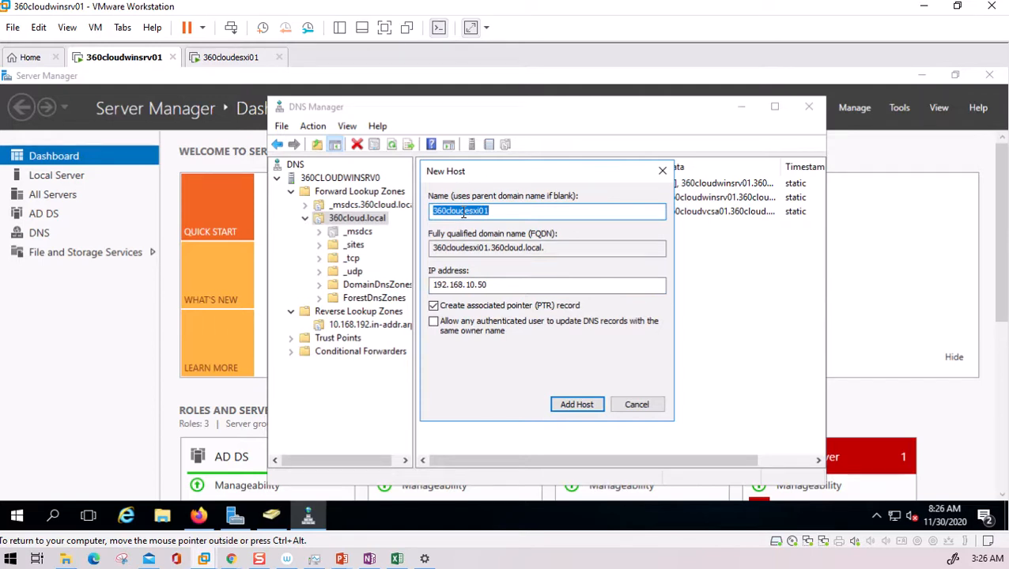
left_click(581, 404)
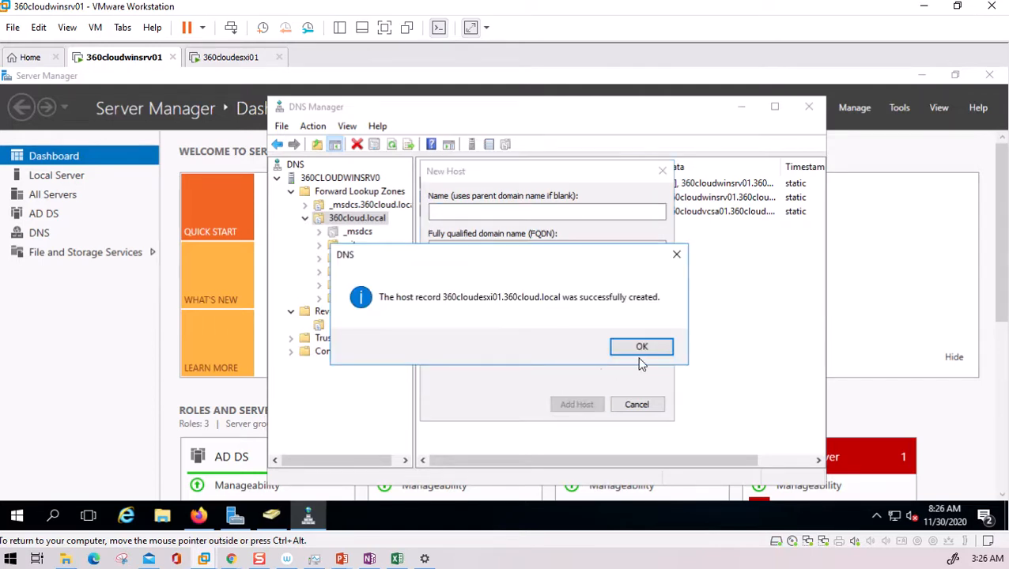
left_click(642, 349)
left_click(637, 405)
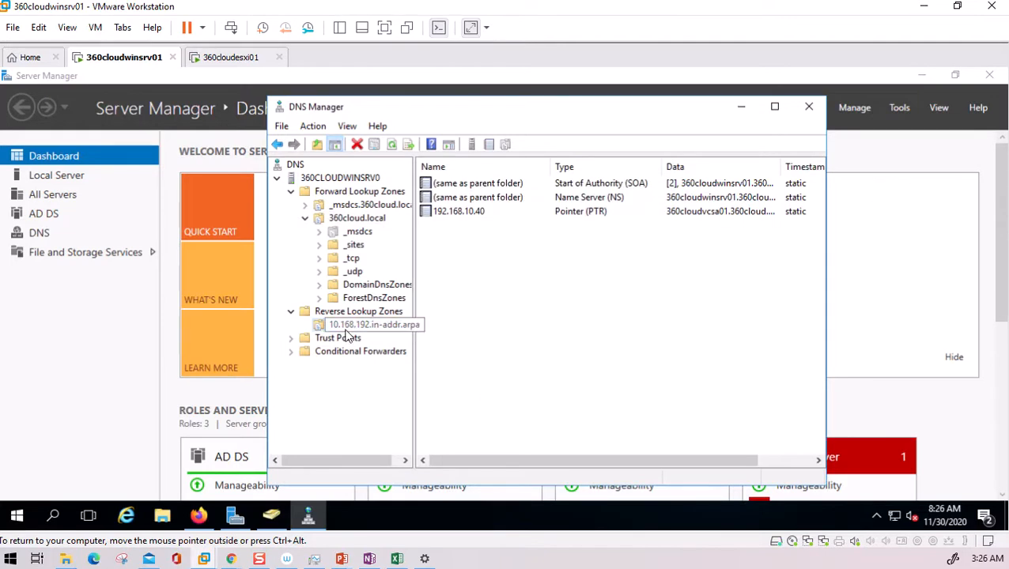
Refresh the reverse lookup zone to show the new pointer, then close DNS Manager.
left_click(601, 286)
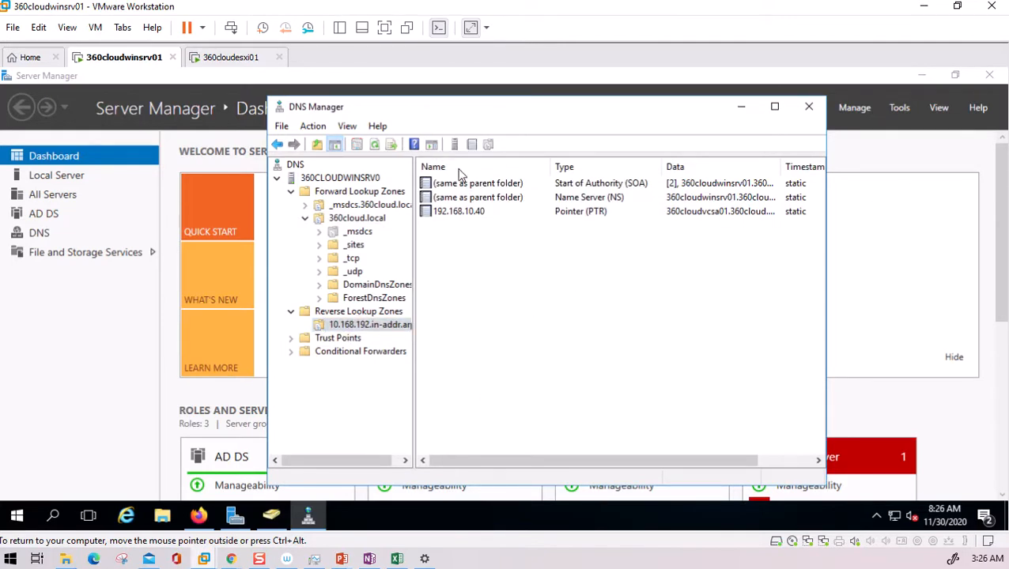
left_click(376, 146)
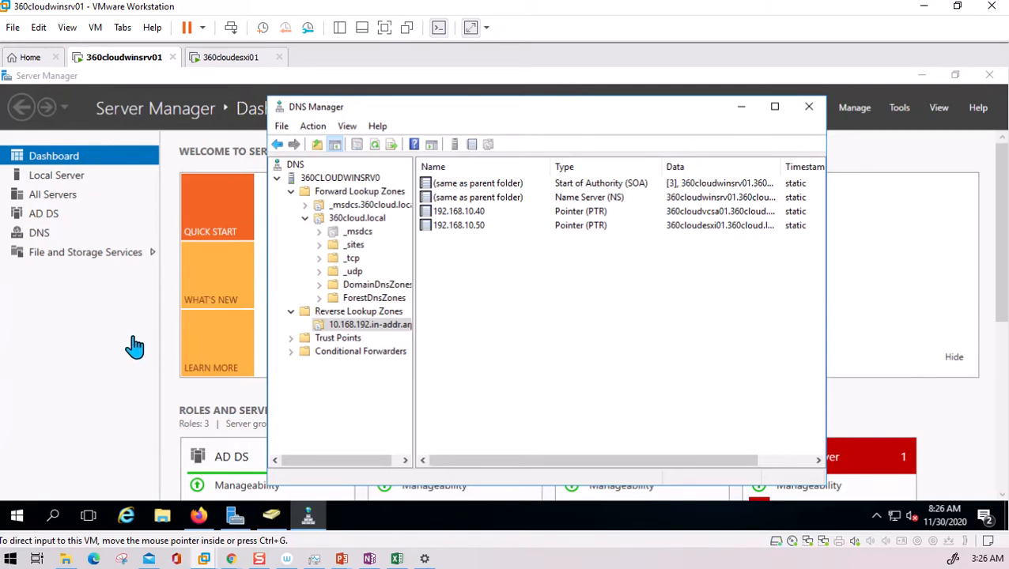
left_click(814, 113)
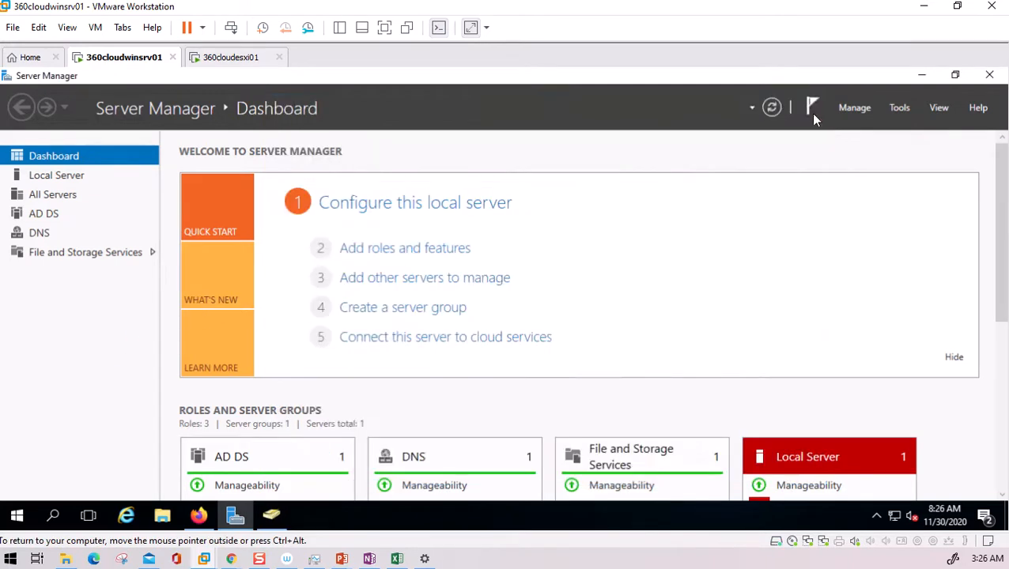
Close Server Manager, expand 360cloud.local in Active Directory Users and Computers, then minimize it.
left_click(990, 76)
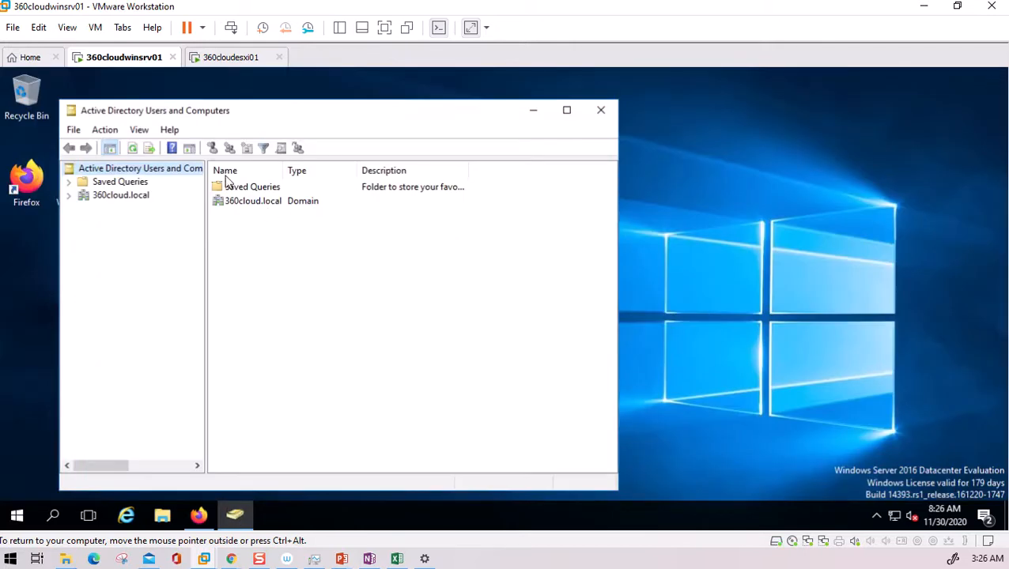
left_click(68, 195)
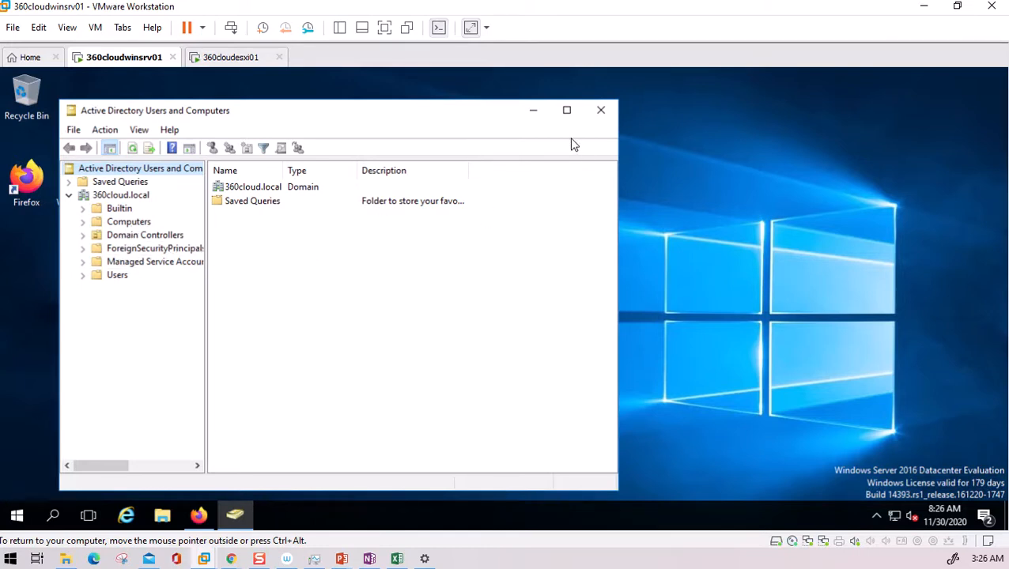
left_click(535, 116)
left_click_drag(87, 221, 34, 301)
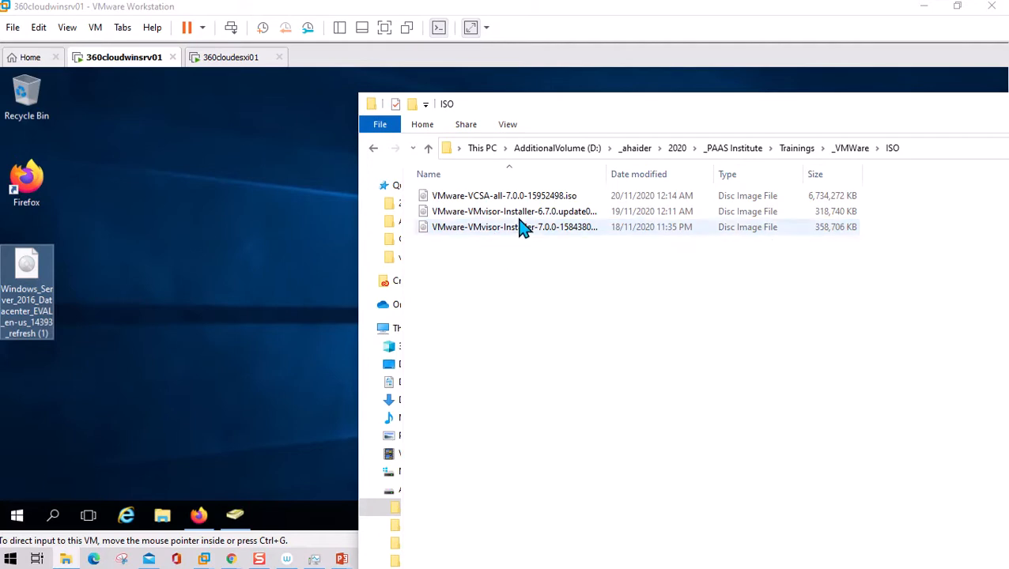
Copy VMware-VCSA-all-7.0.0-15952498.iso from the host folder onto the VM desktop.
left_click_drag(484, 204, 113, 243)
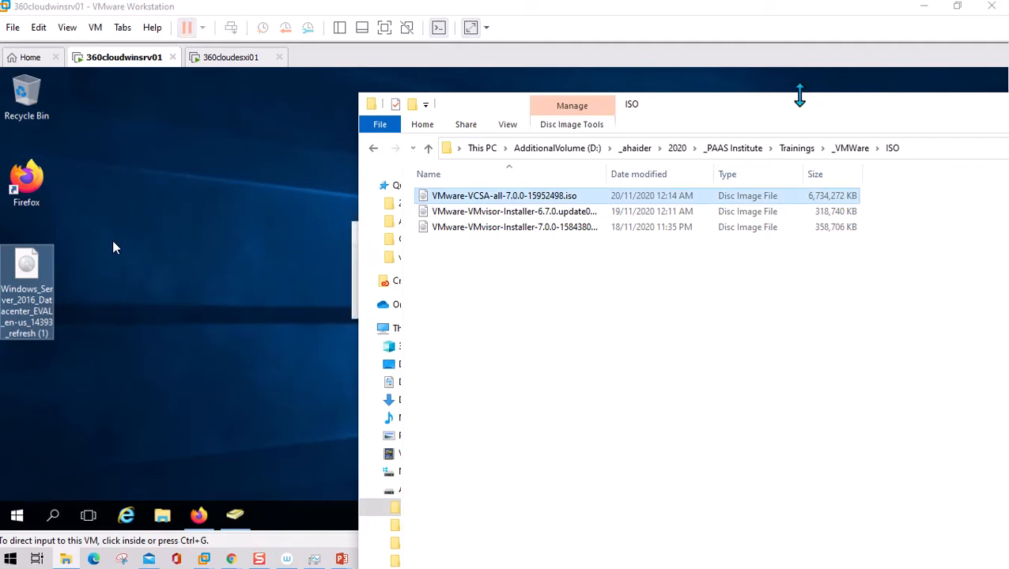
left_click_drag(773, 114, 642, 318)
left_click(924, 317)
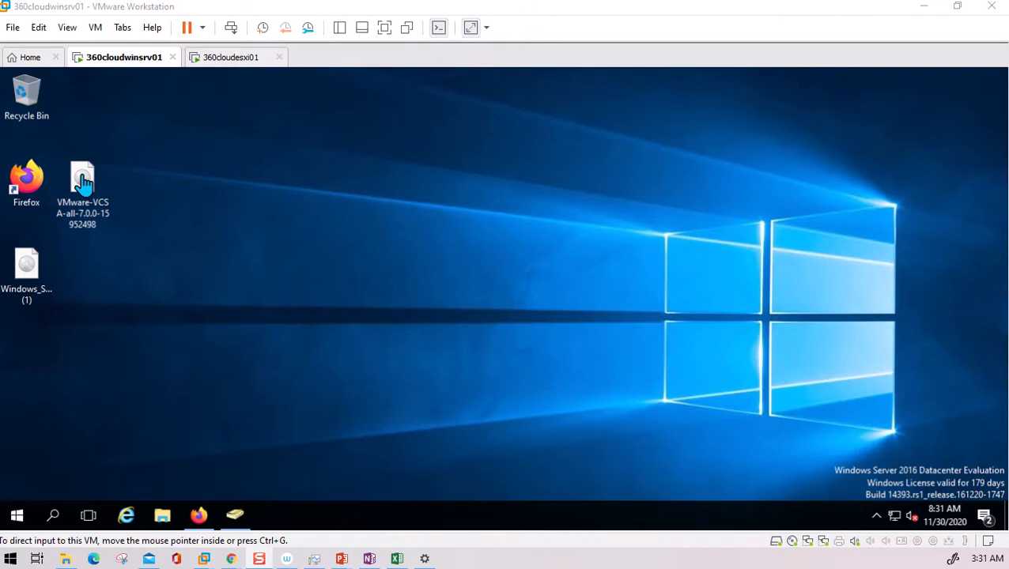
Mount the VCSA ISO as a drive and open File Explorer inside the VM.
left_click(87, 182)
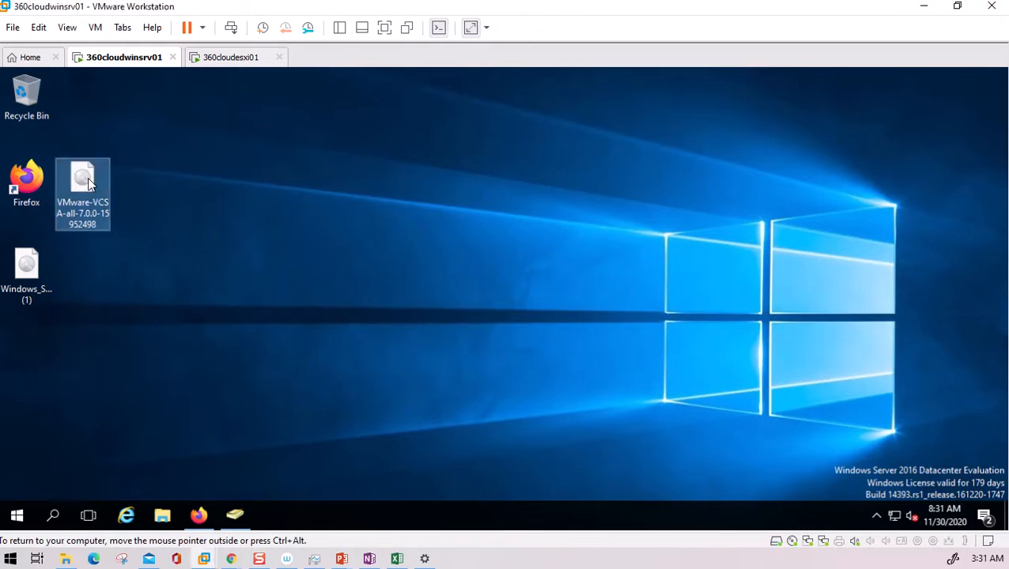
right_click(88, 178)
left_click(121, 152)
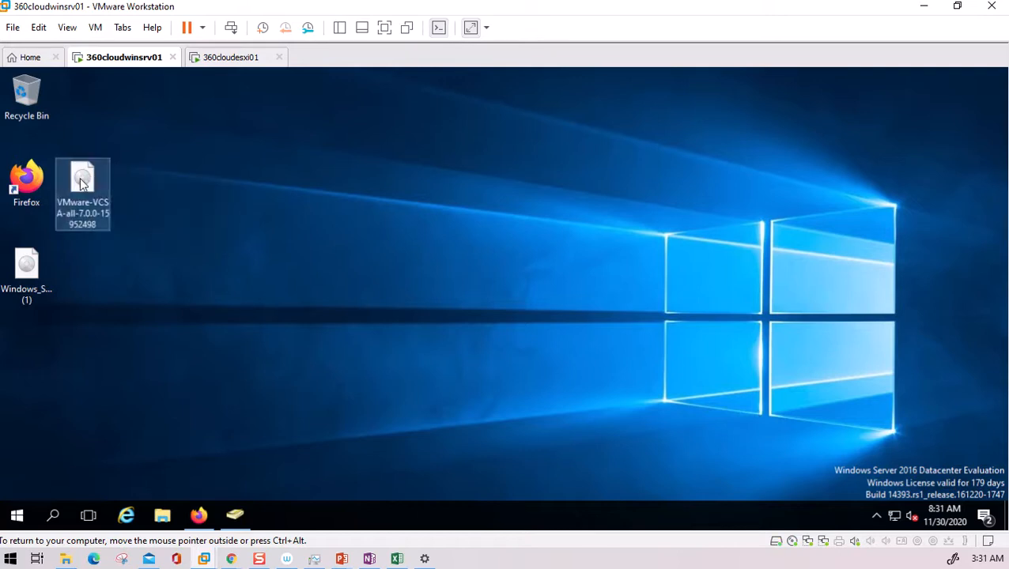
right_click(80, 180)
left_click(115, 192)
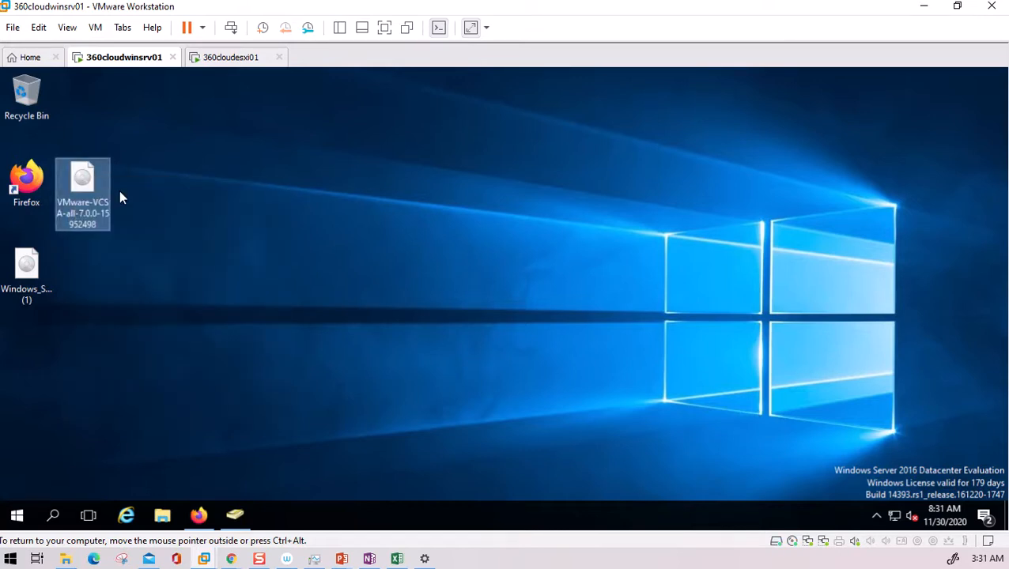
left_click(163, 518)
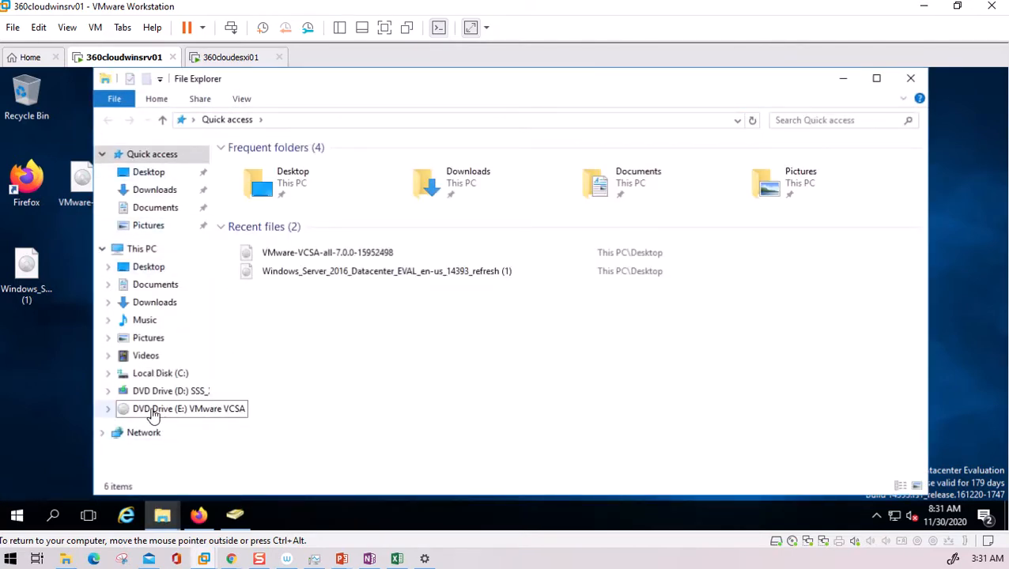
Browse DVD Drive (E:) VMware VCSA to vcsa-ui-installer\win32 and select the installer application.
left_click(877, 78)
left_click_drag(118, 334, 163, 335)
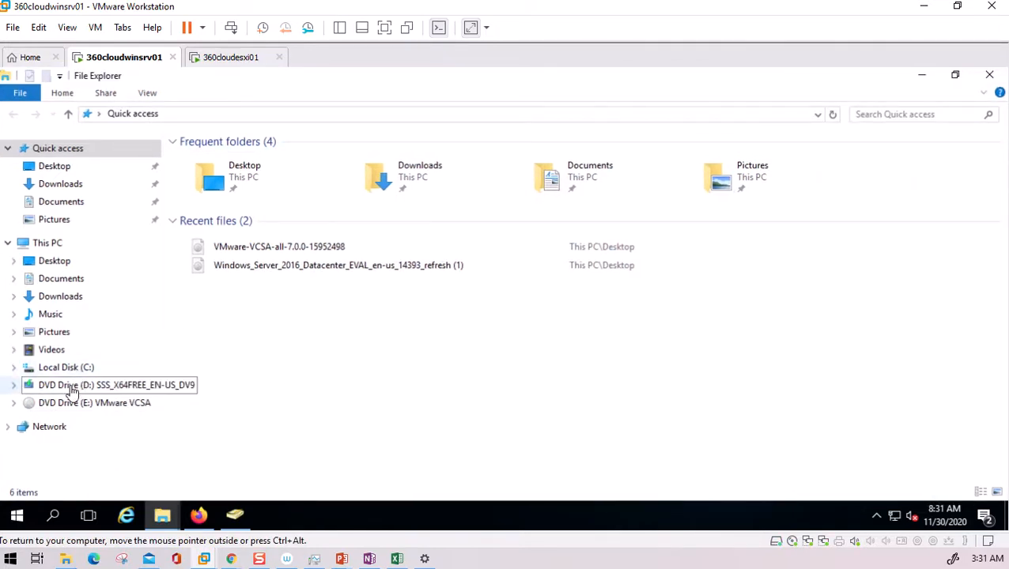
left_click(103, 411)
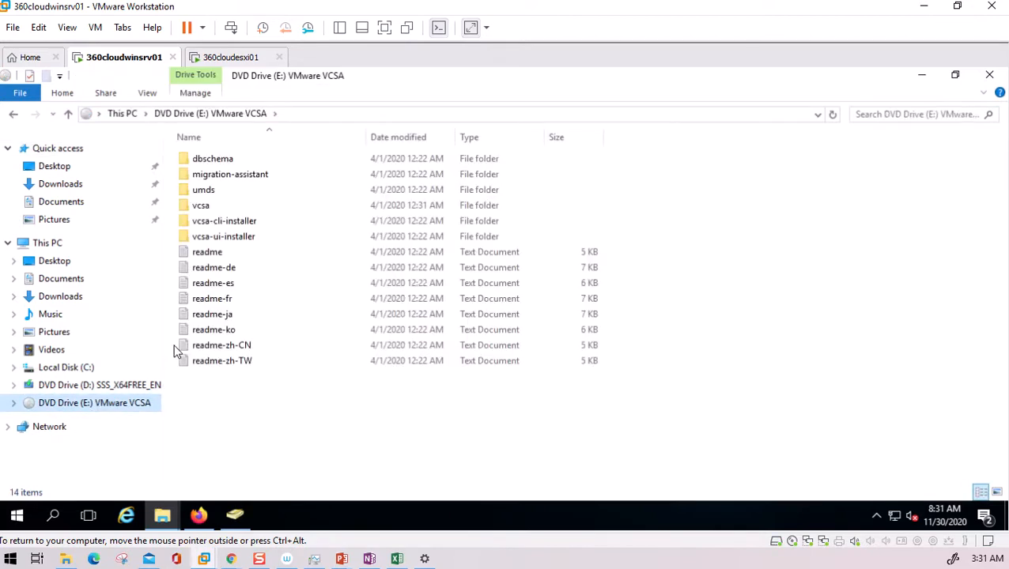
double_click(203, 206)
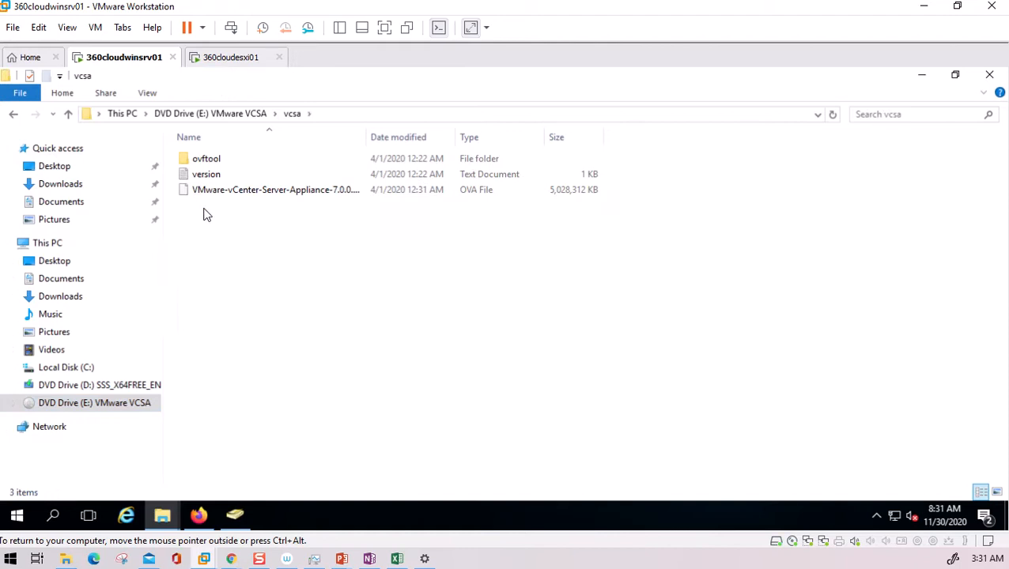
left_click(14, 115)
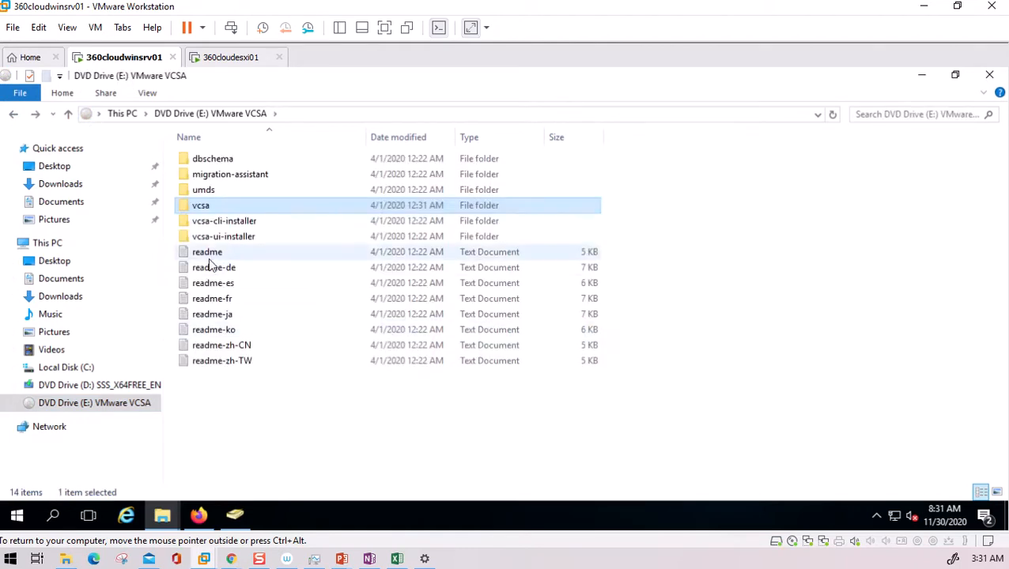
double_click(210, 238)
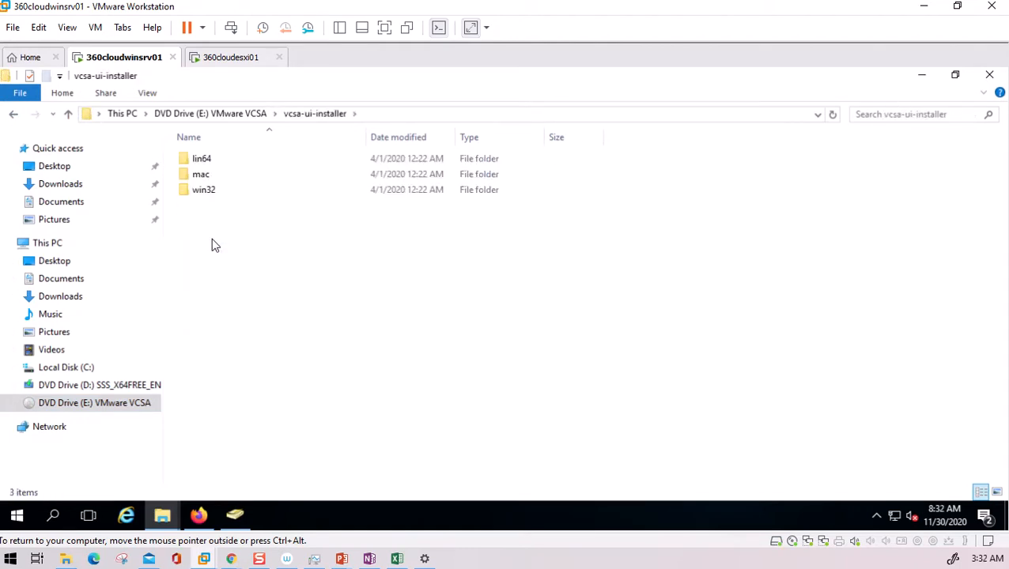
double_click(202, 192)
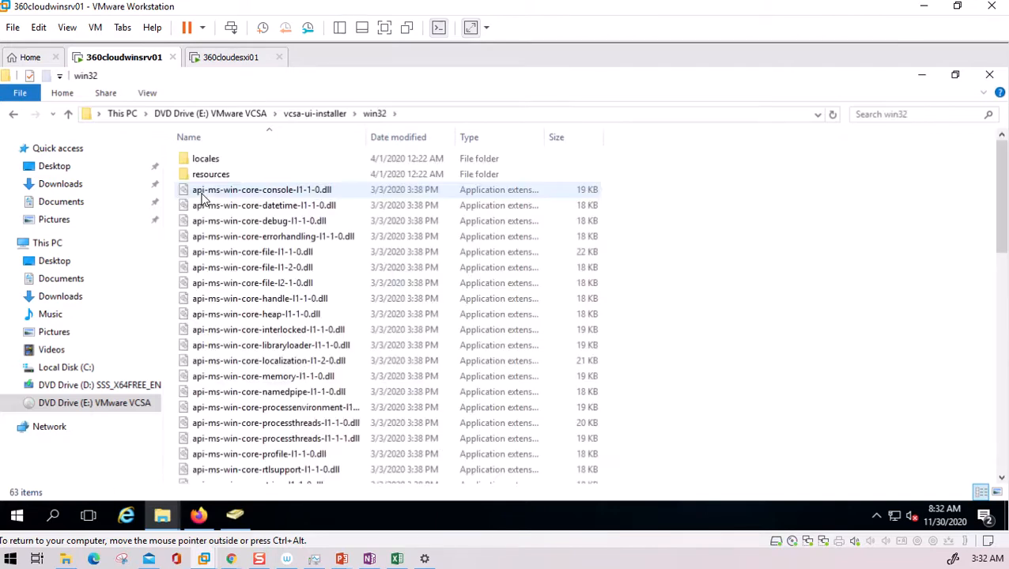
scroll(296, 363, "down", 8)
scroll(295, 360, "down", 6)
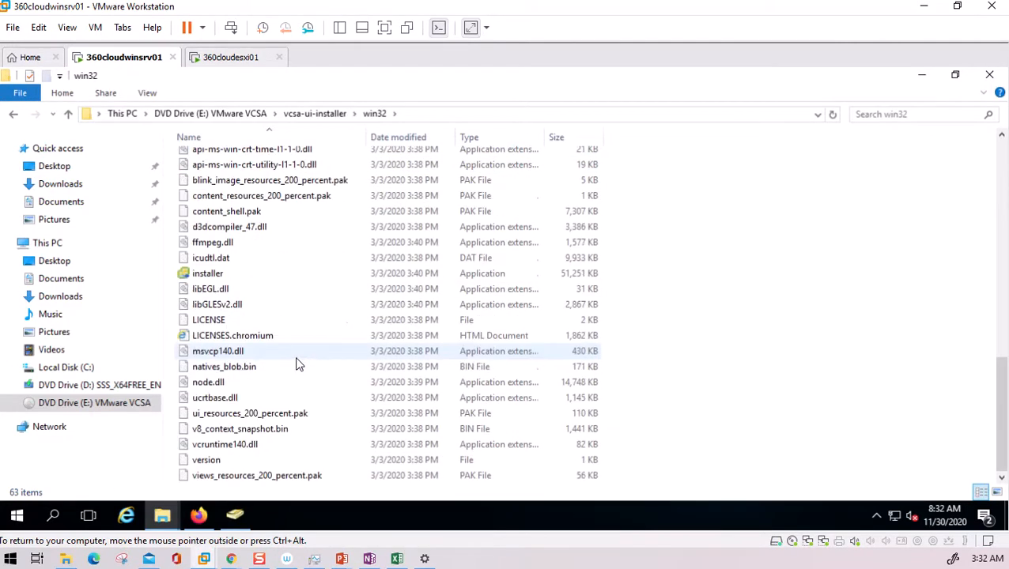
left_click(211, 276)
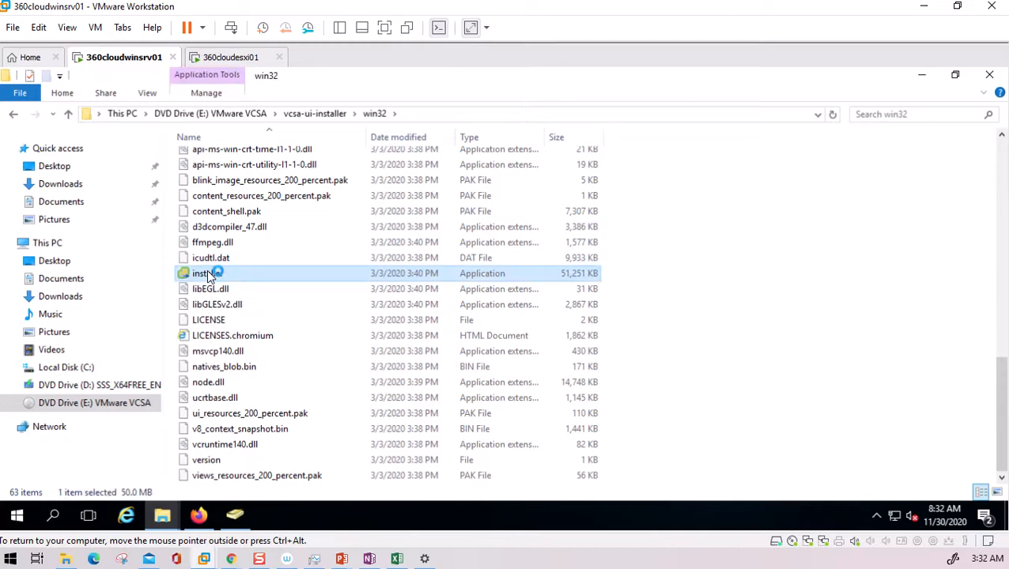
Launch the vCenter Server 7.0 installer and choose Install to begin Stage 1 deployment.
double_click(209, 275)
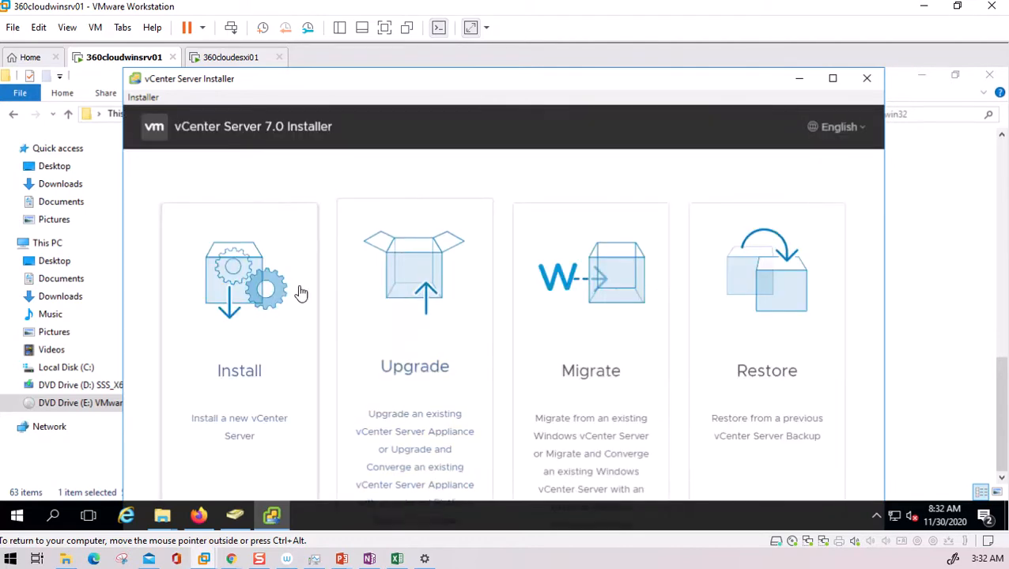
left_click_drag(481, 79, 485, 76)
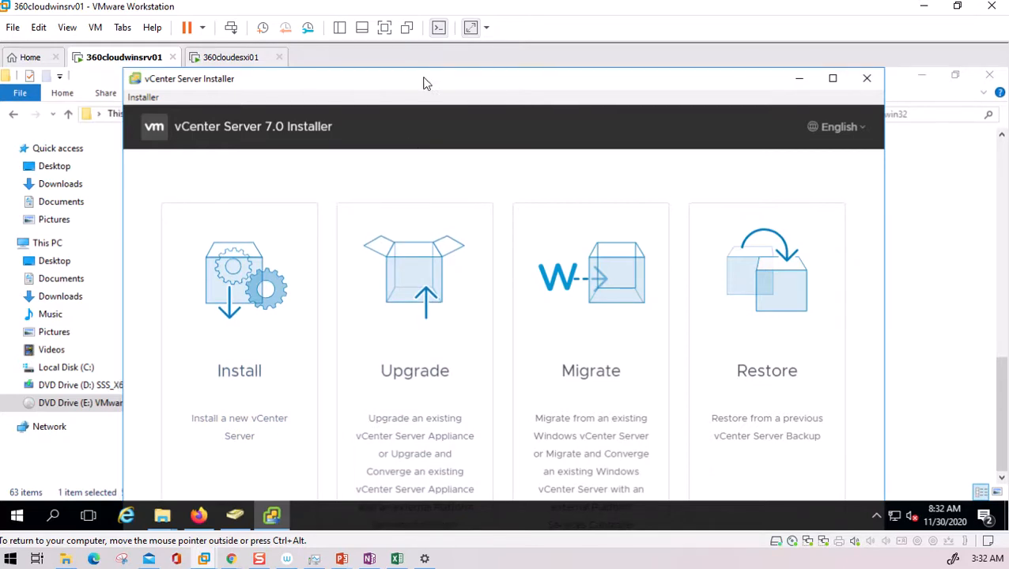
left_click(384, 27)
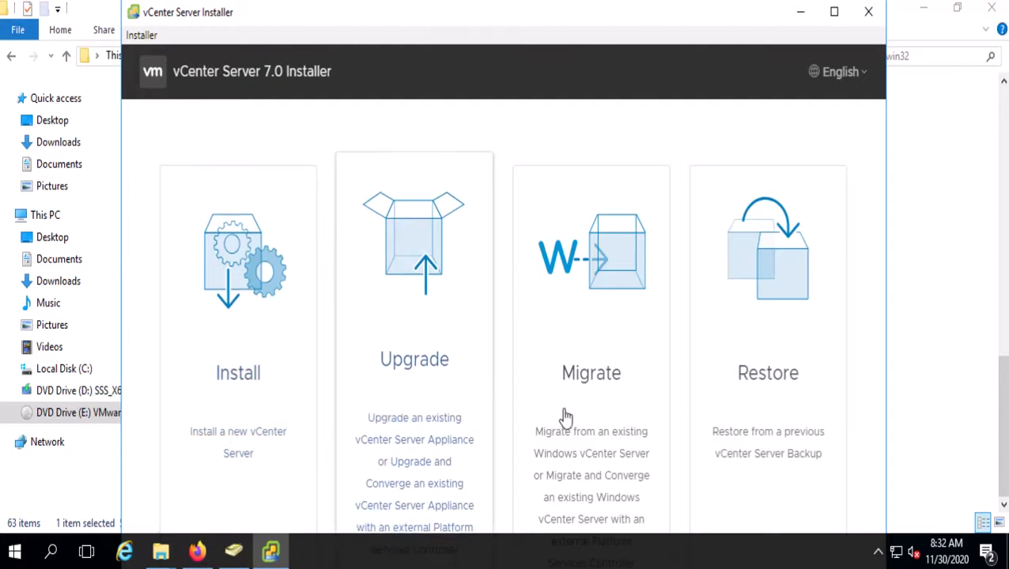
left_click(244, 397)
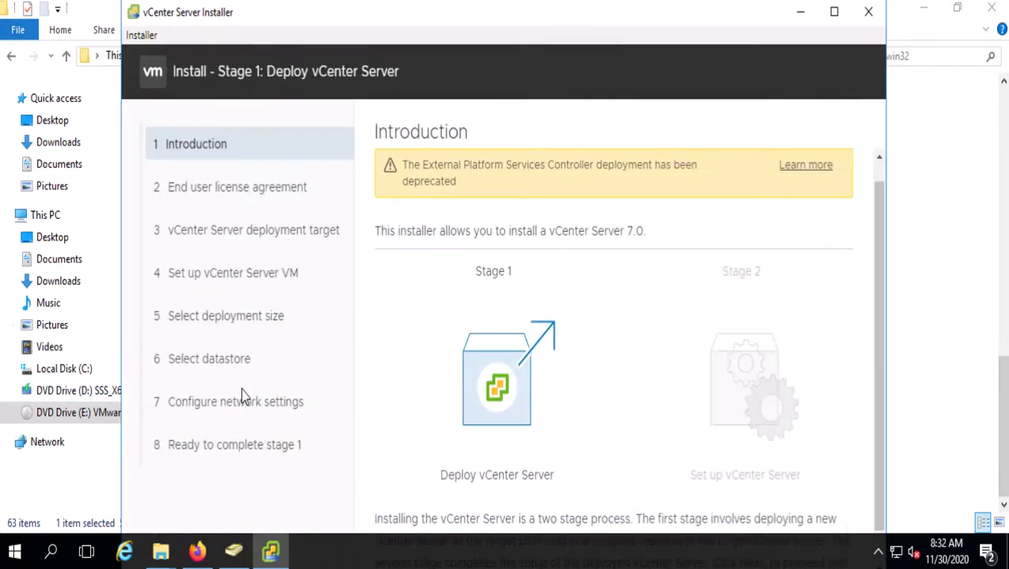
Maximize the installer and accept the license agreement to reach the deployment target page.
left_click(833, 12)
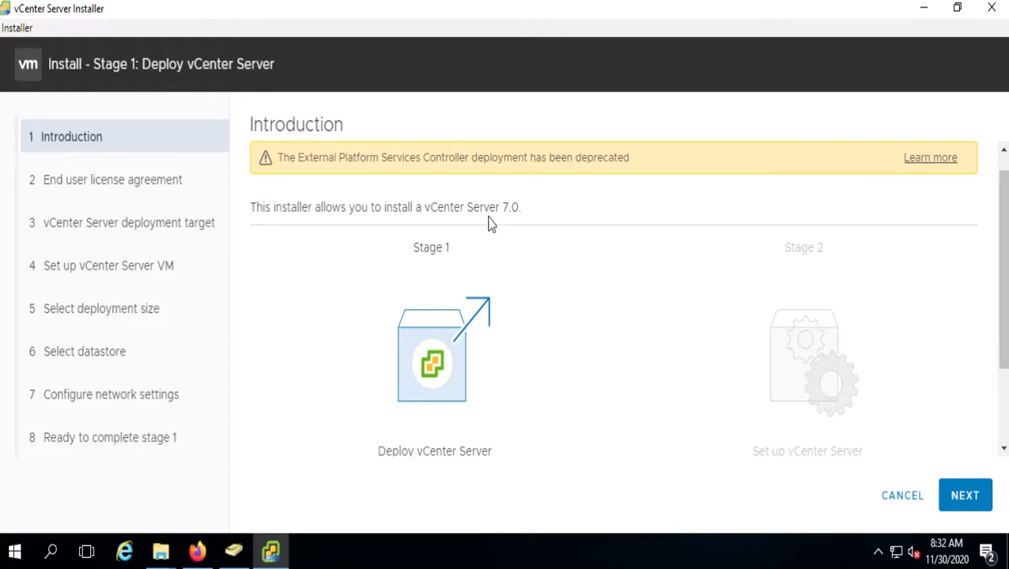
left_click(963, 499)
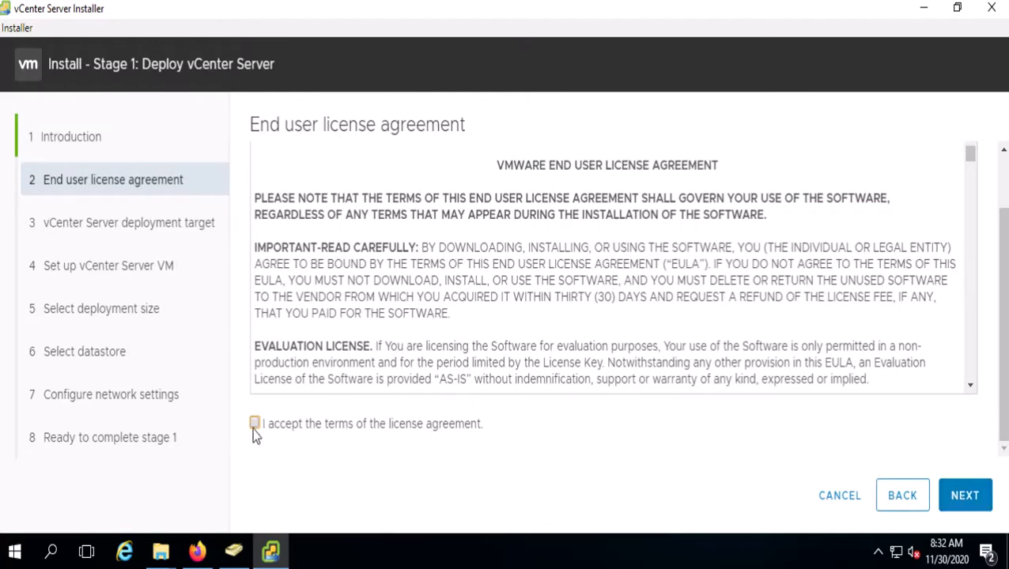
left_click(255, 424)
left_click(956, 503)
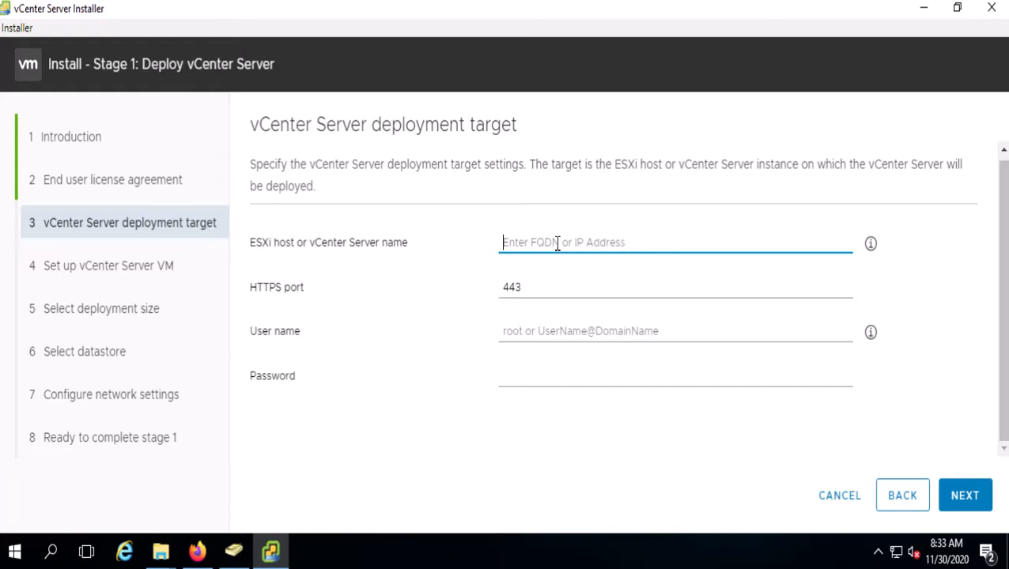
Enter ESXi host 360cloudesxi01.360cloud.local, port 443, user root, and type the root password.
type("360cloudesxi01")
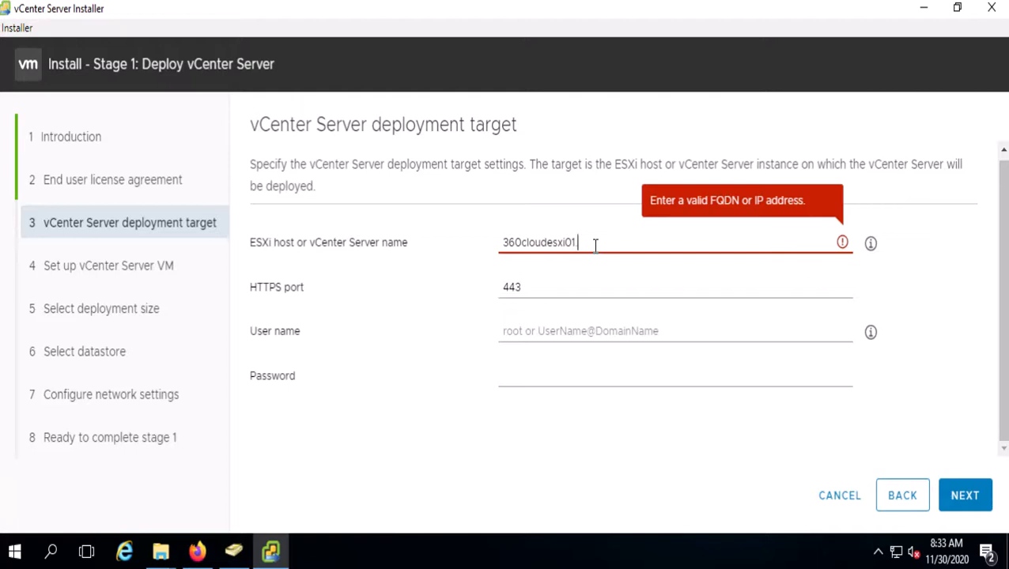
type("360")
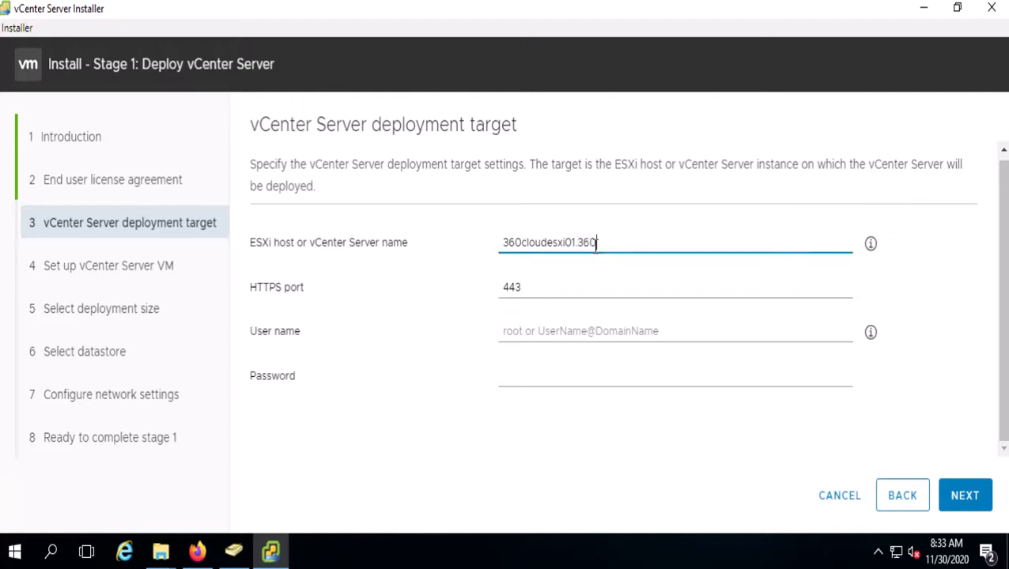
type("cloud.local")
left_click(614, 332)
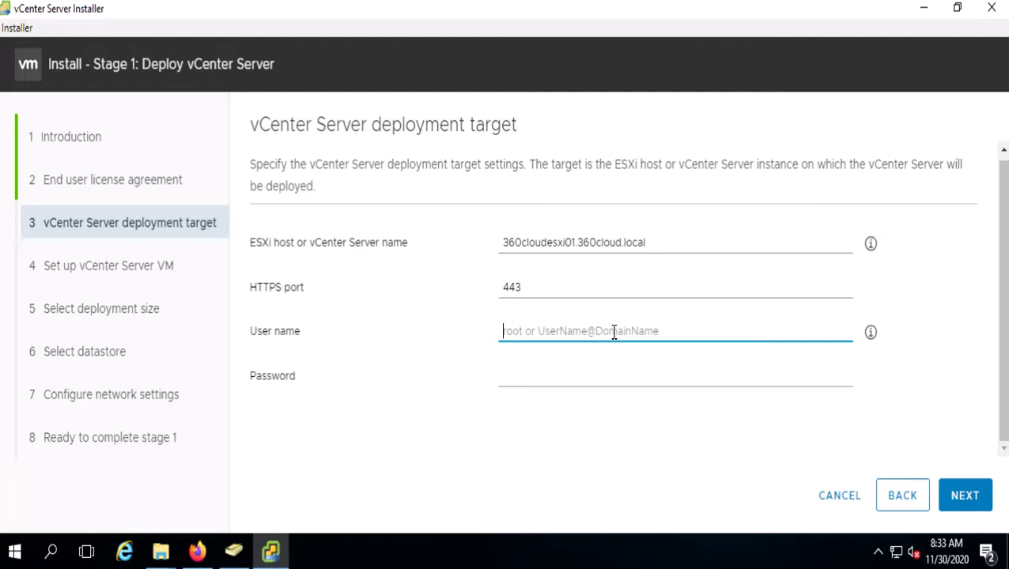
type("root")
key("Tab")
type("VMware1!")
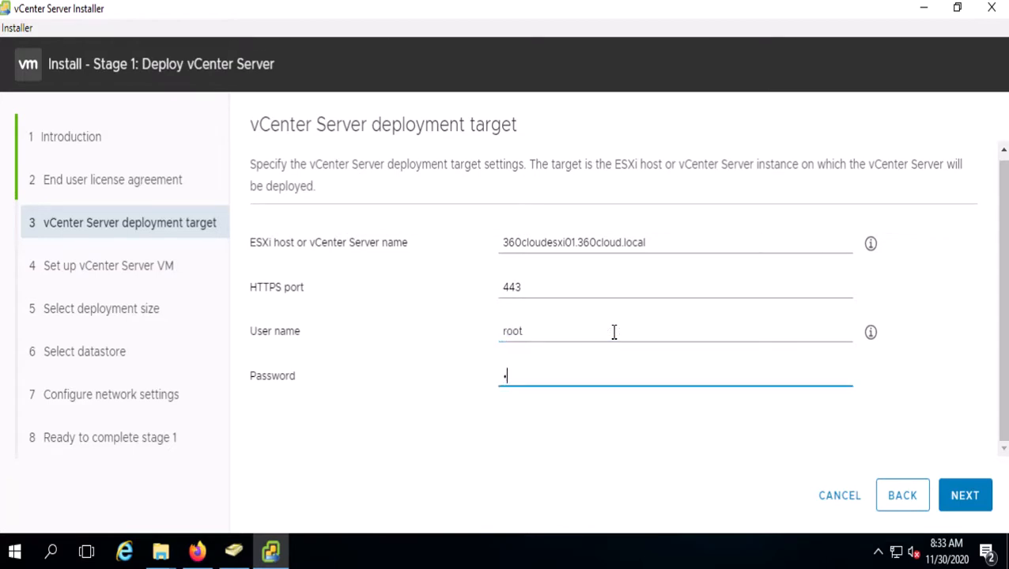
type("3!")
Submit the ESXi target and accept its certificate warning, retrying once, to reach VM setup.
left_click(965, 507)
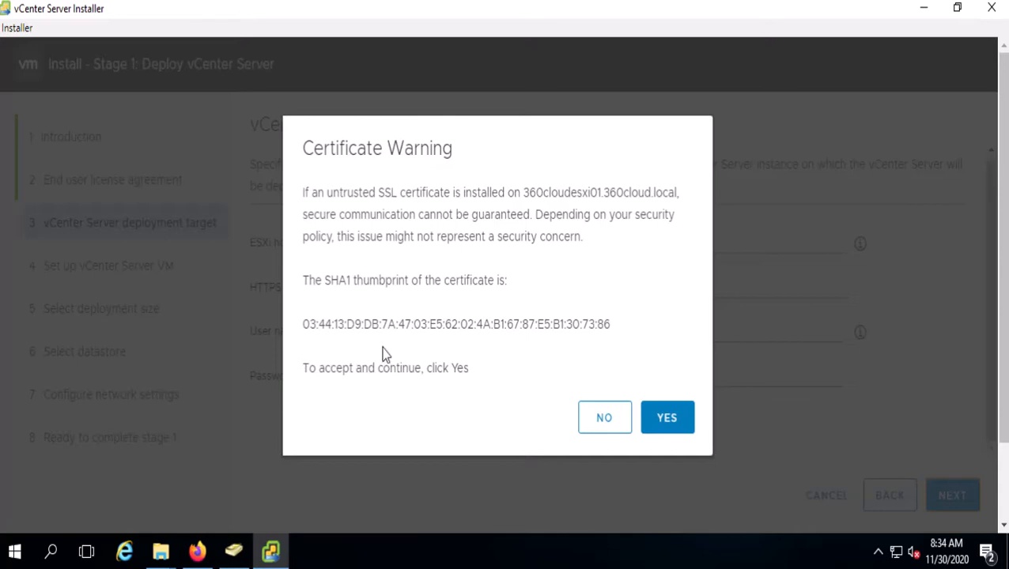
left_click(667, 419)
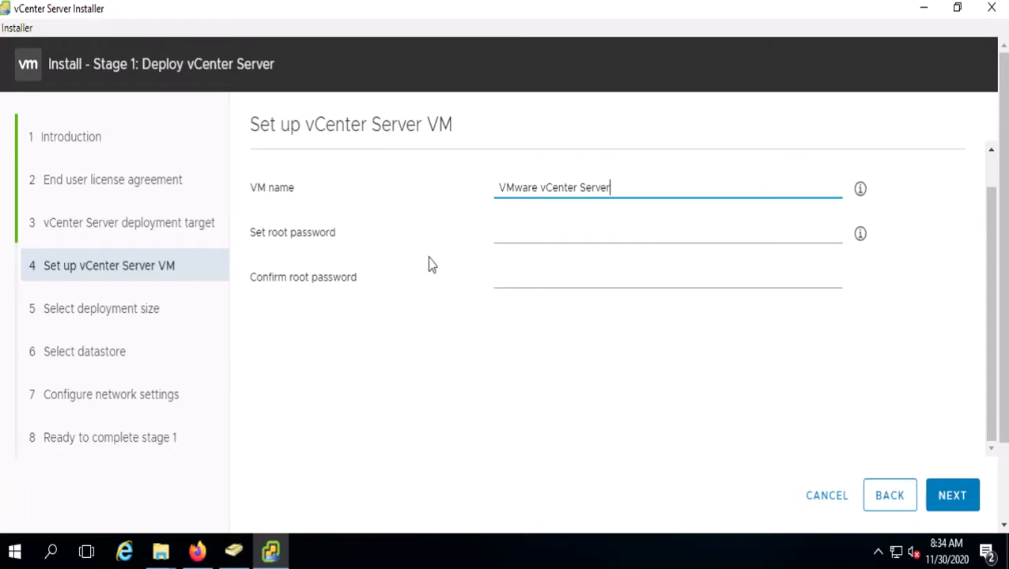
left_click(890, 500)
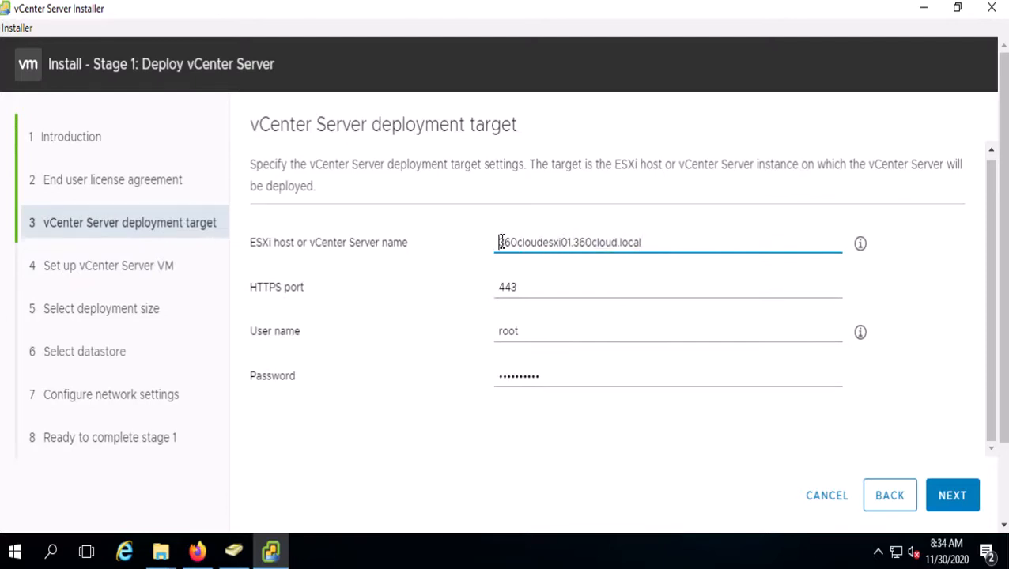
left_click_drag(499, 242, 666, 241)
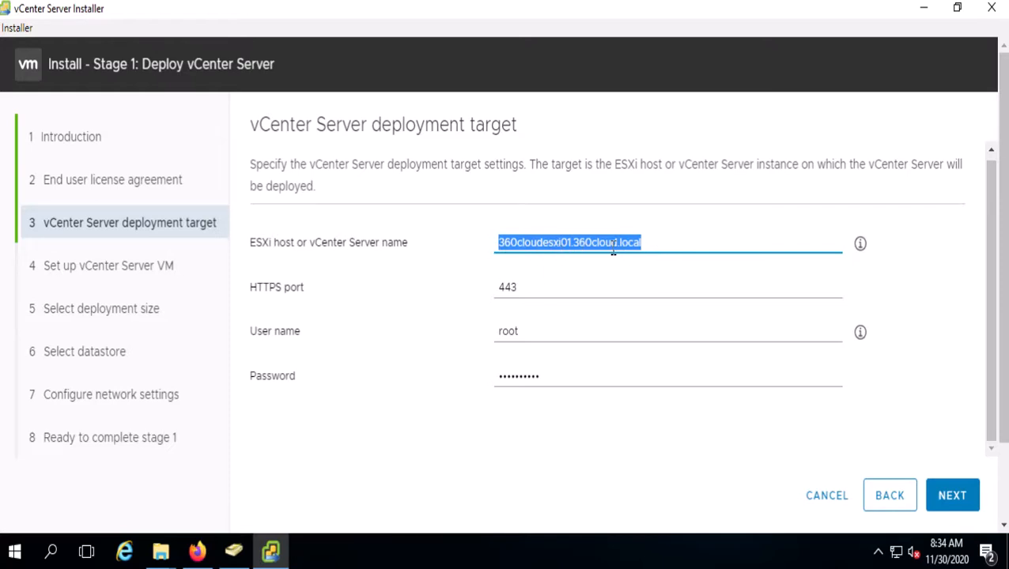
left_click(953, 497)
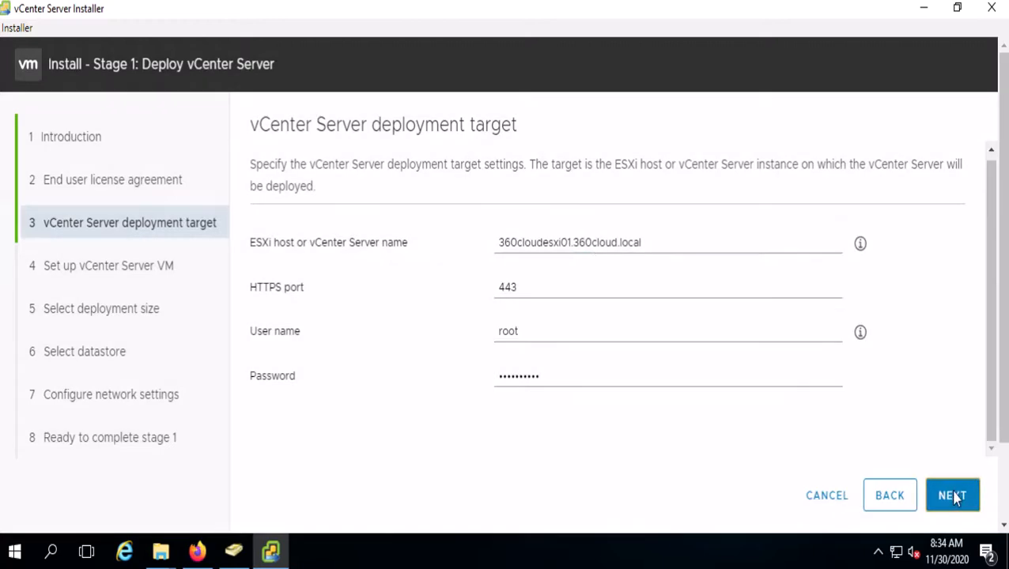
key("Return")
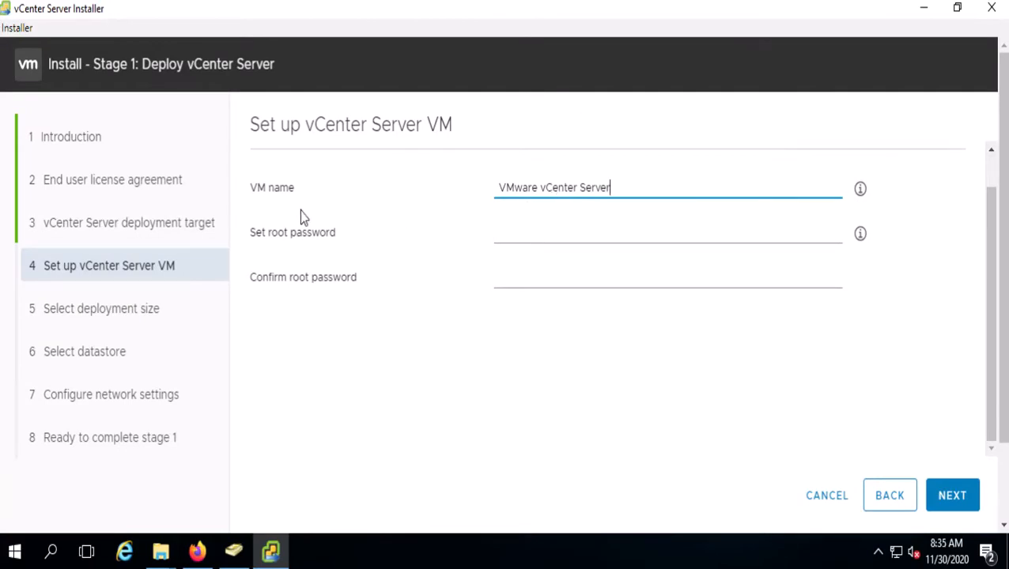
Rename the appliance VM from VMware vCenter Server to 360cloudvcsa01.
left_click_drag(626, 189, 391, 194)
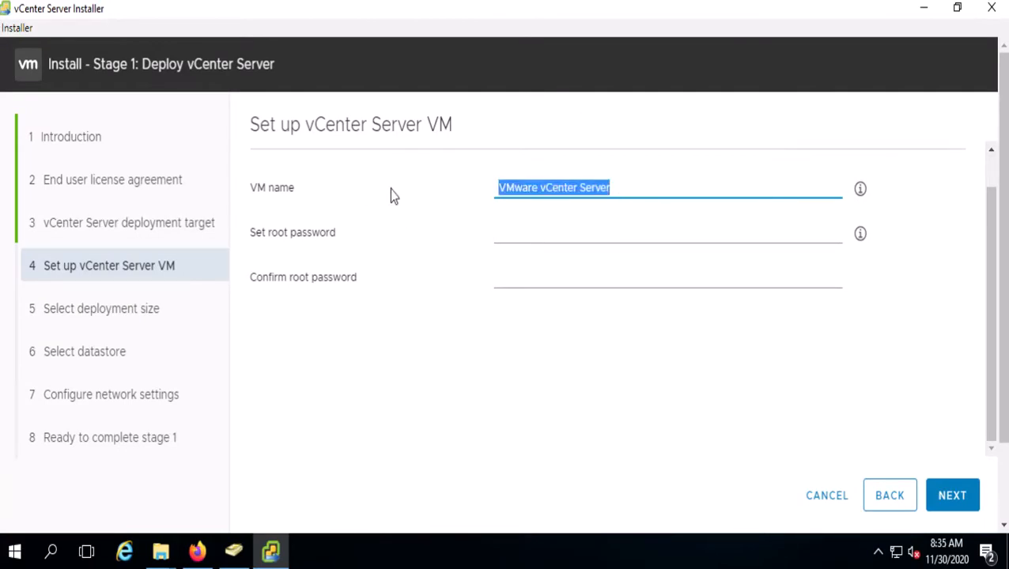
type("360")
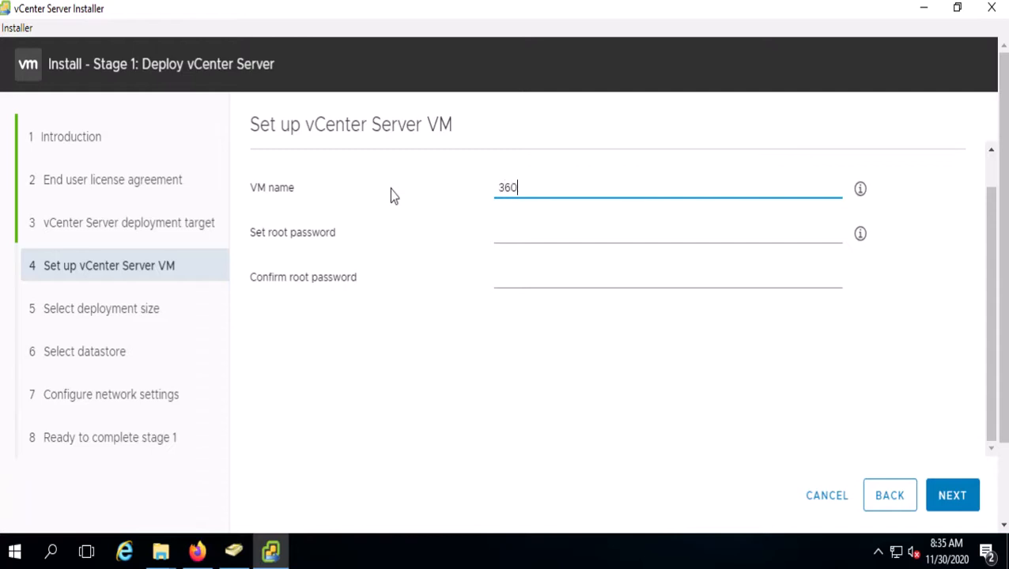
type("cloudvm")
key("BackSpace")
key("BackSpace")
type("Vcsa01")
Enter the appliance root password and confirm it identically.
left_click(532, 241)
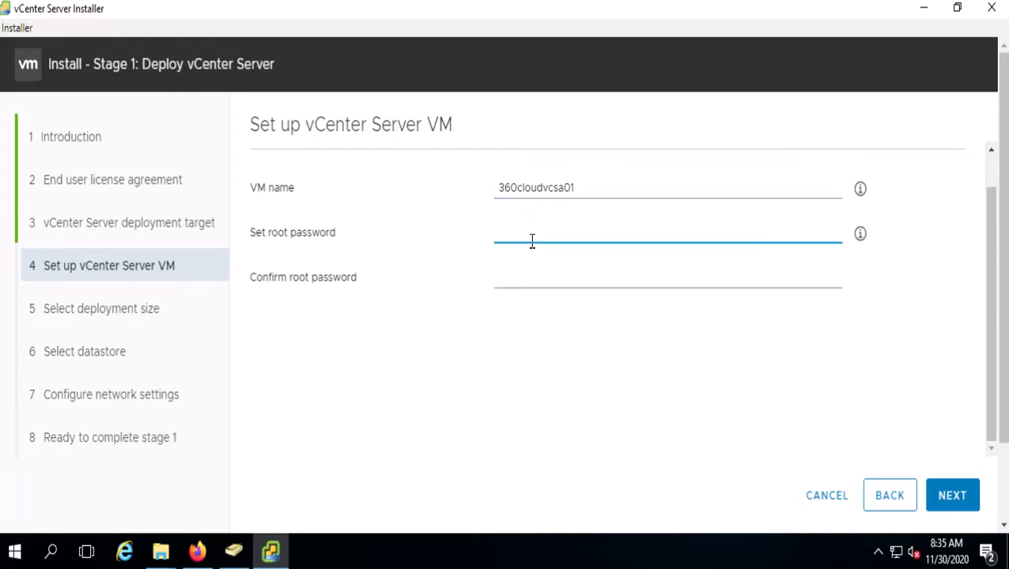
type("•••••••")
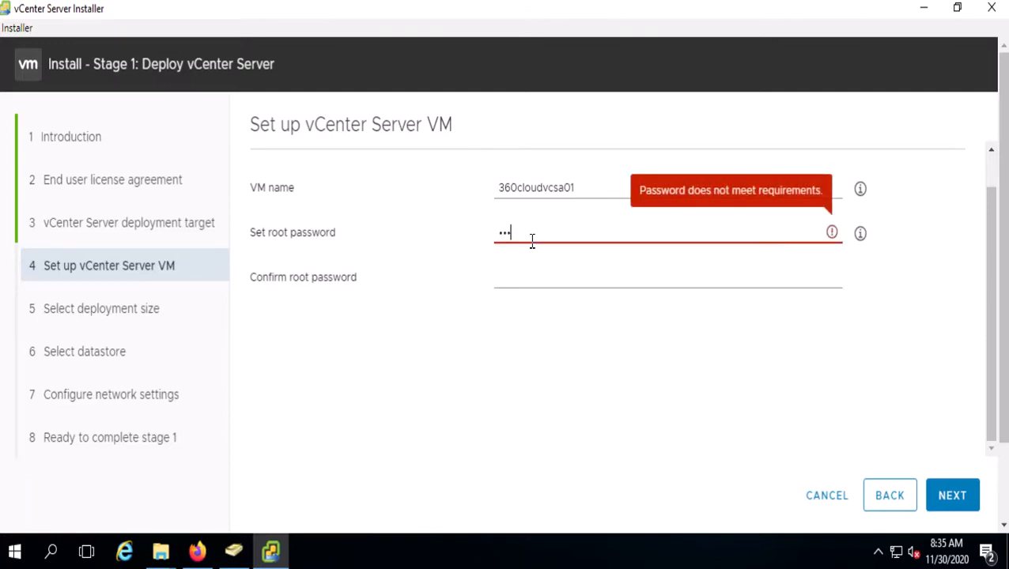
type("•••")
key("Tab")
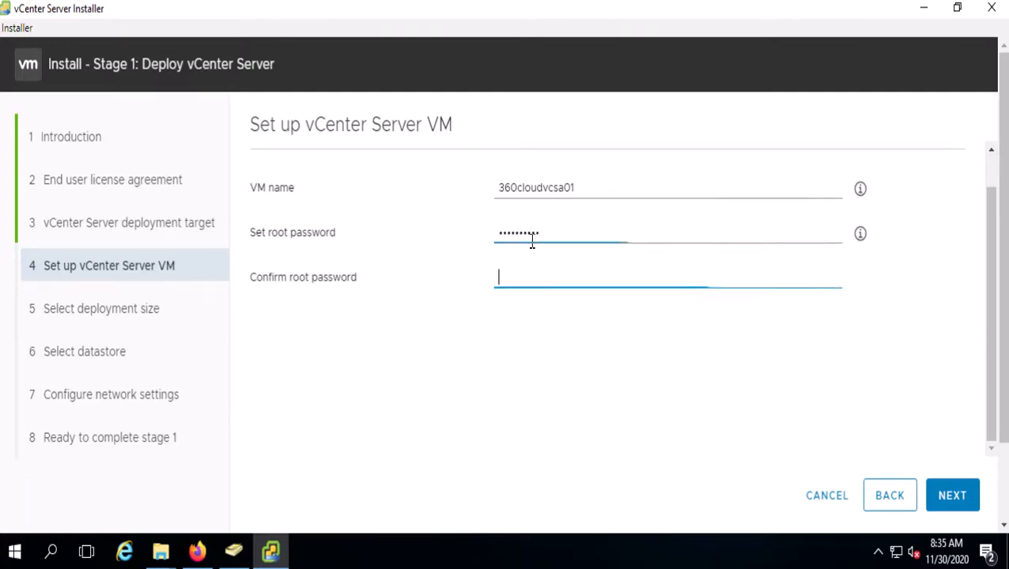
type("••")
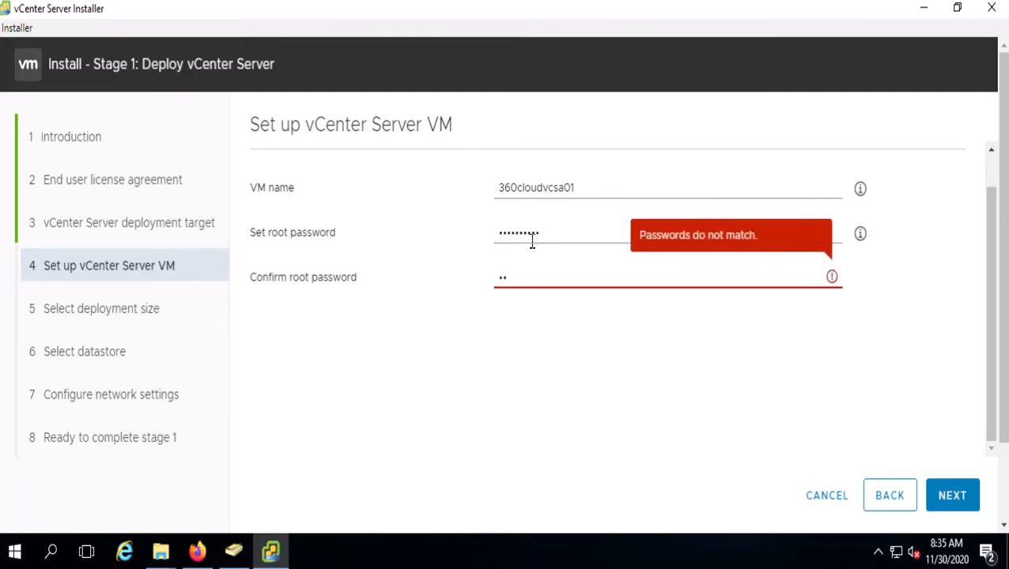
key("Caps_Lock")
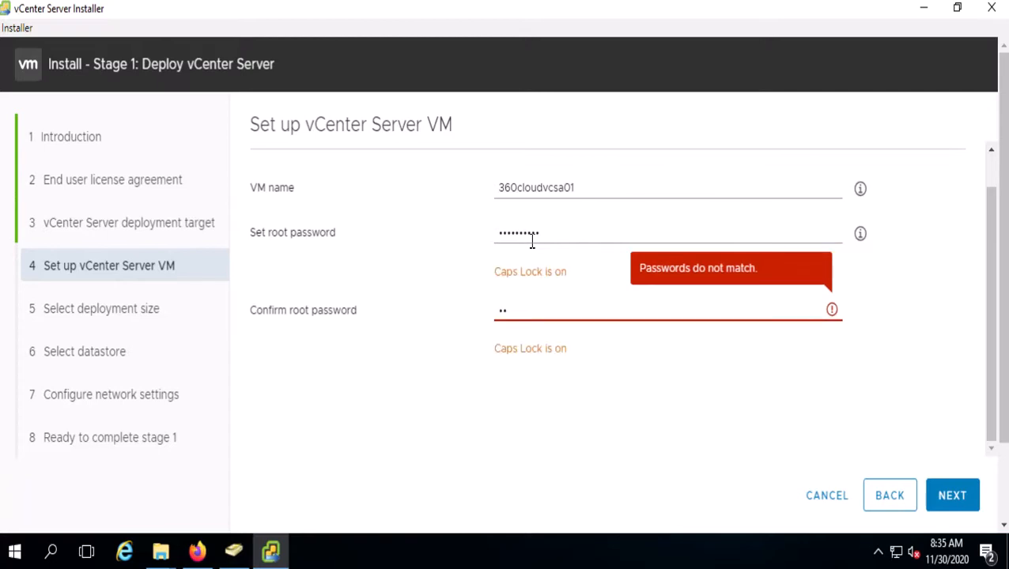
key("Caps_Lock")
key("BackSpace")
key("BackSpace")
type("••••••••••")
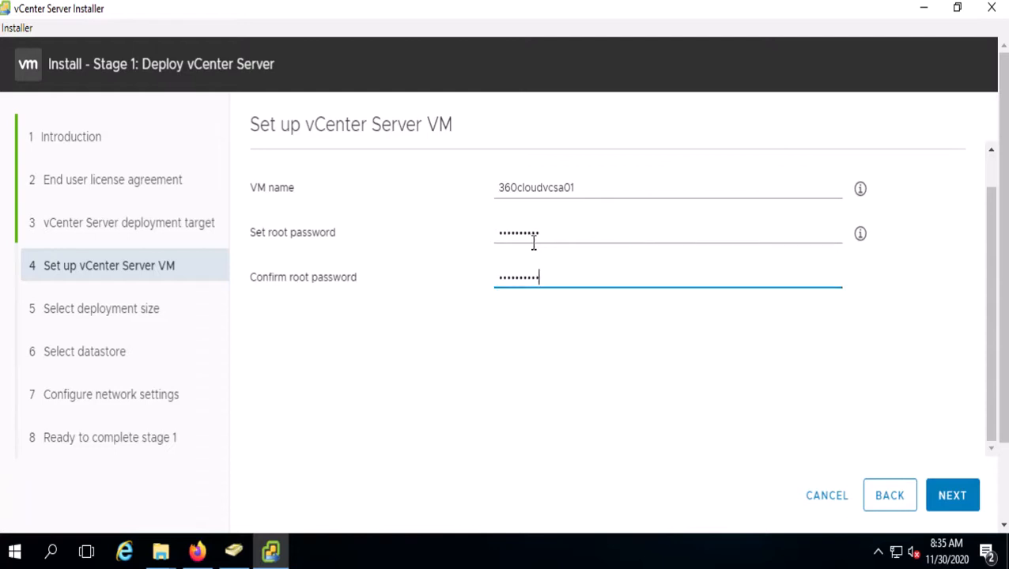
left_click(952, 506)
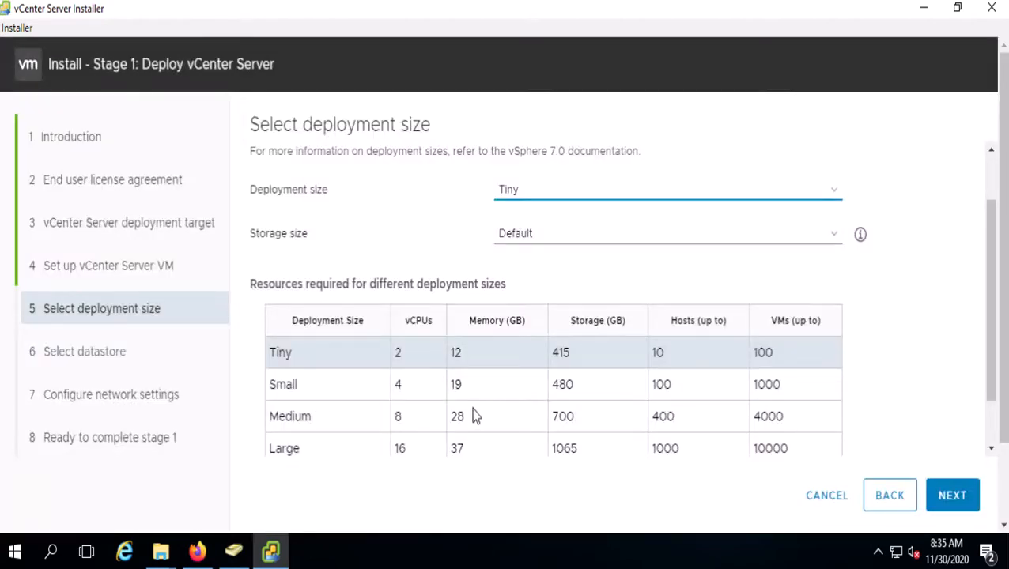
scroll(363, 415, "down", 1)
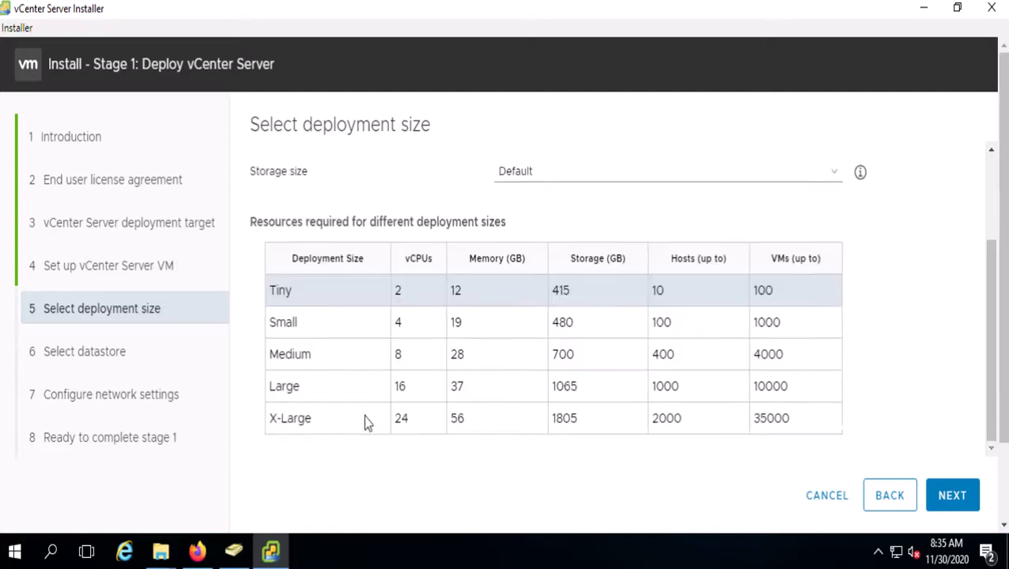
scroll(376, 399, "up", 2)
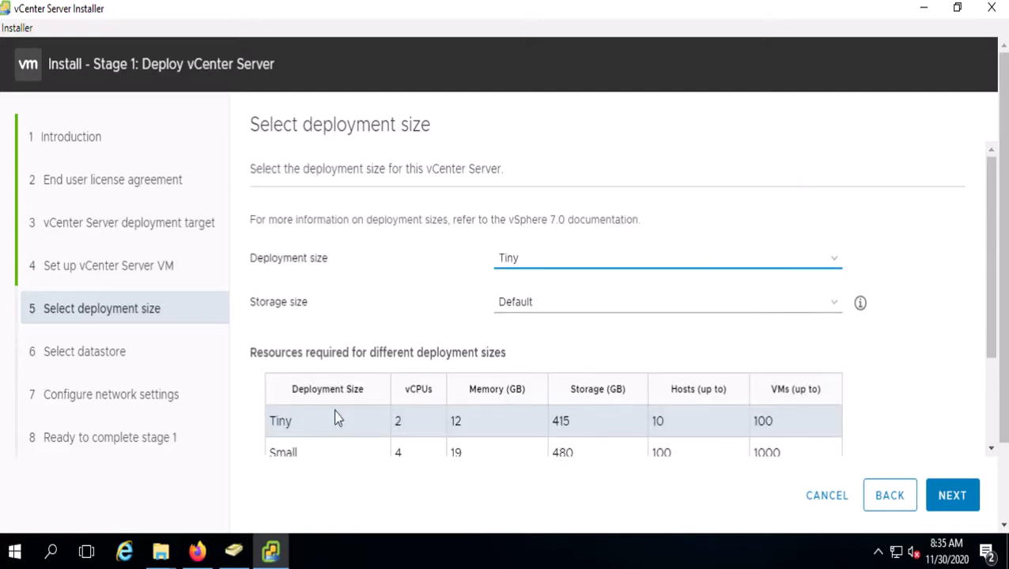
scroll(315, 435, "down", 2)
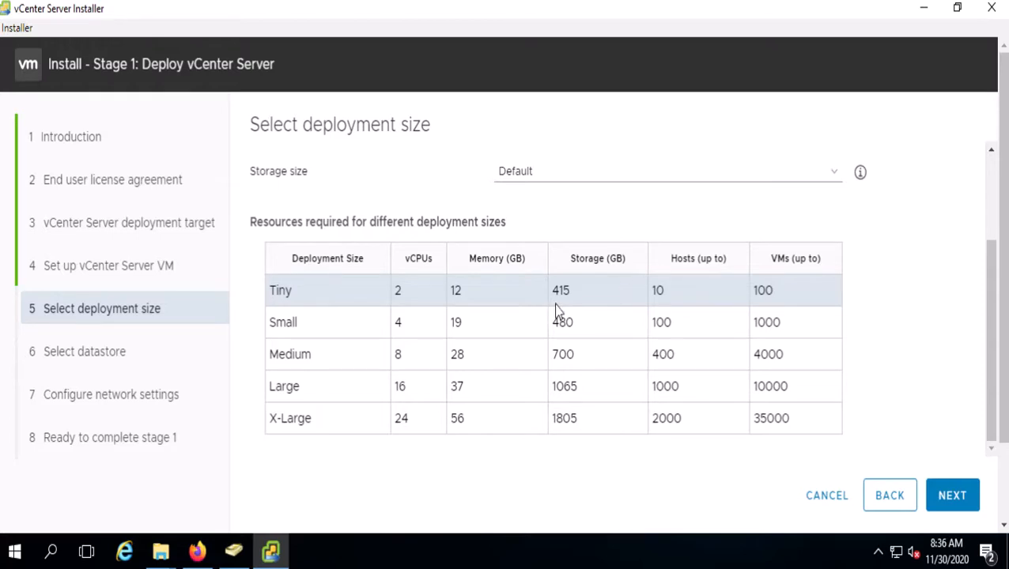
Continue with Tiny size, hit the 4 GB vs 12 GB memory error, and review the sizes table.
left_click(957, 503)
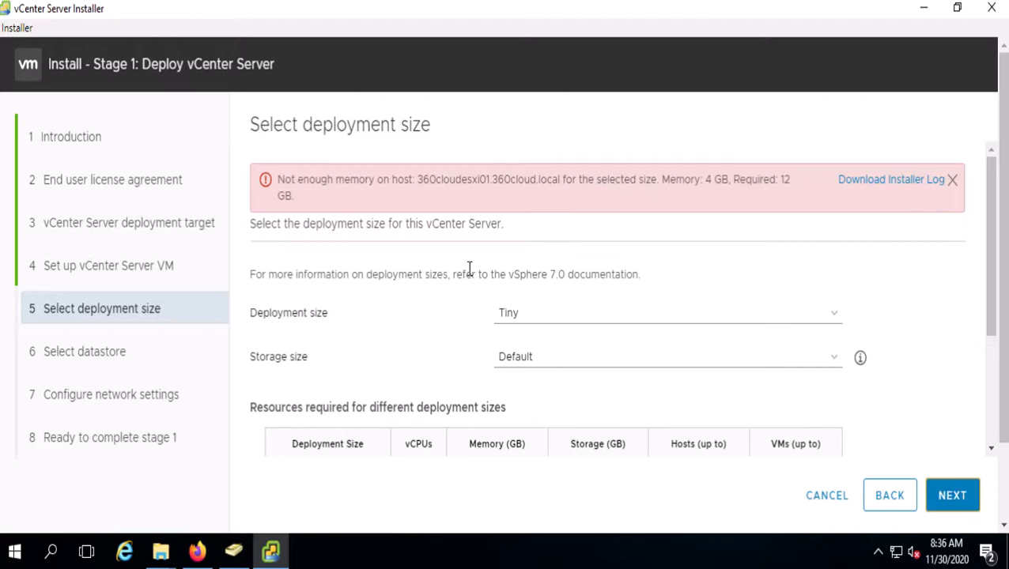
scroll(468, 273, "down", 2)
scroll(385, 218, "up", 2)
scroll(647, 251, "down", 3)
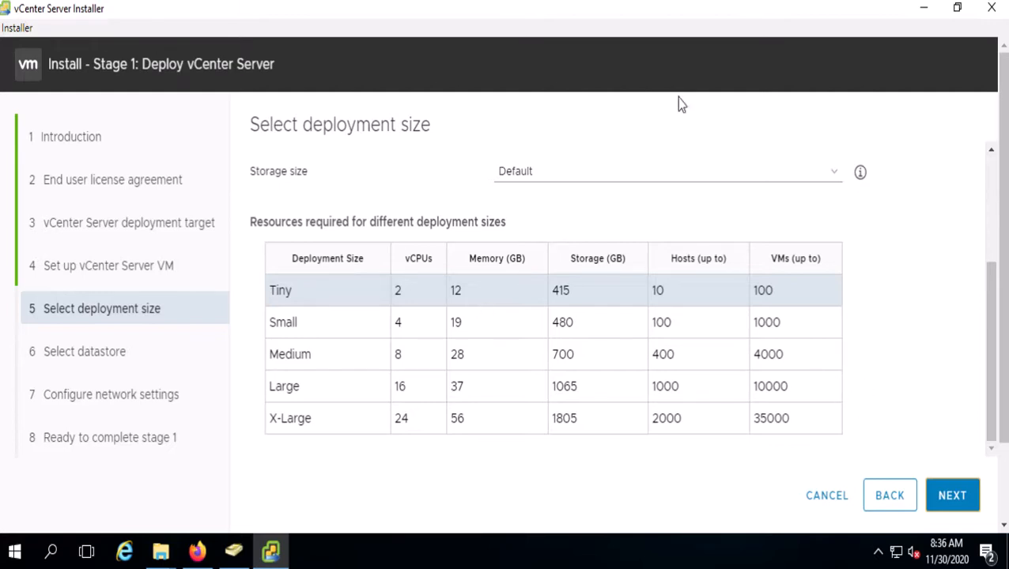
mouse_move(493, 9)
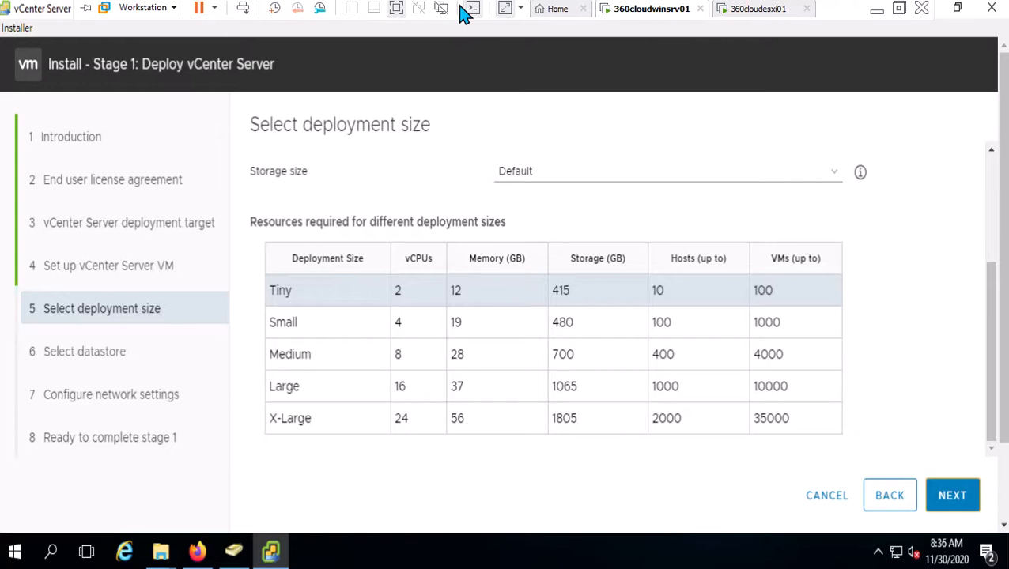
Exit full screen and open the 360cloudesxi01 VM's settings, closing them unchanged.
left_click(397, 11)
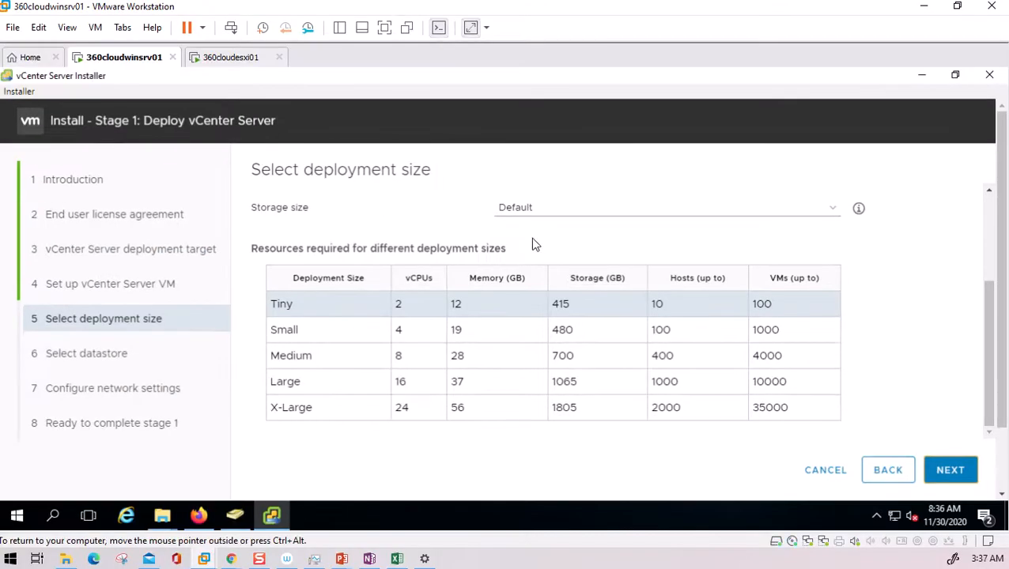
left_click(235, 58)
right_click(237, 60)
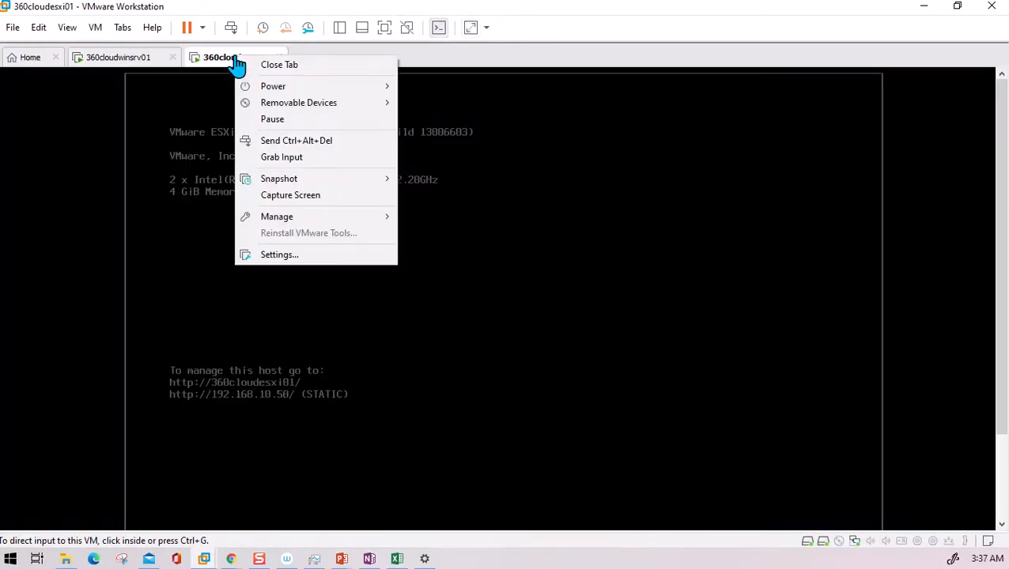
left_click(295, 258)
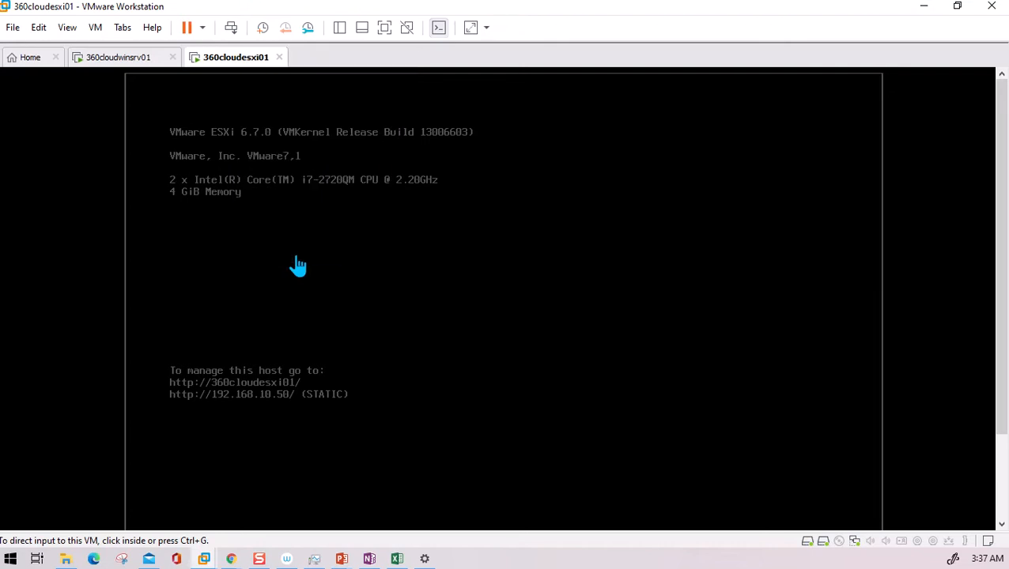
double_click(241, 62)
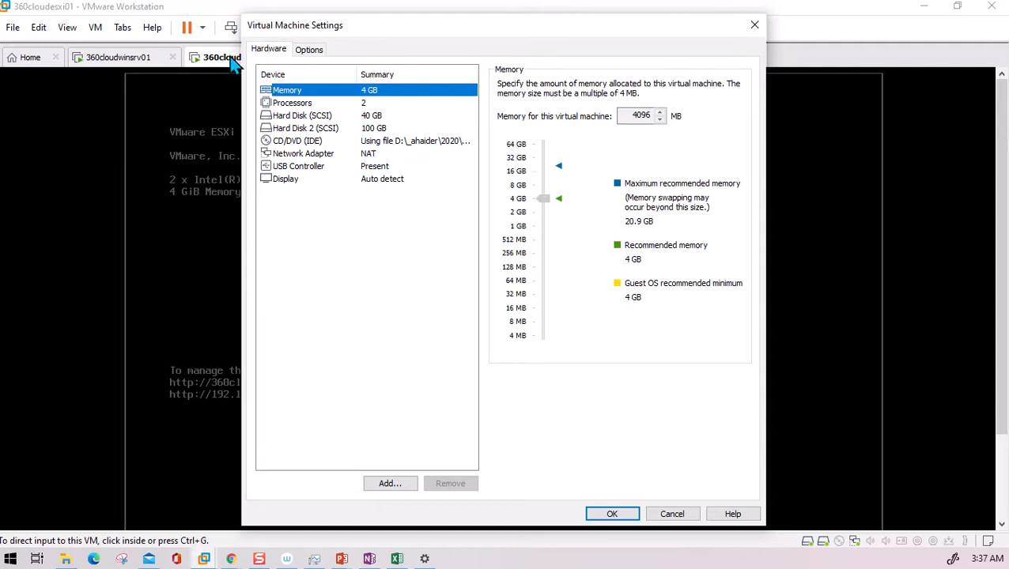
left_click(755, 24)
Power off the 360cloudesxi01 ESXi virtual machine.
right_click(248, 63)
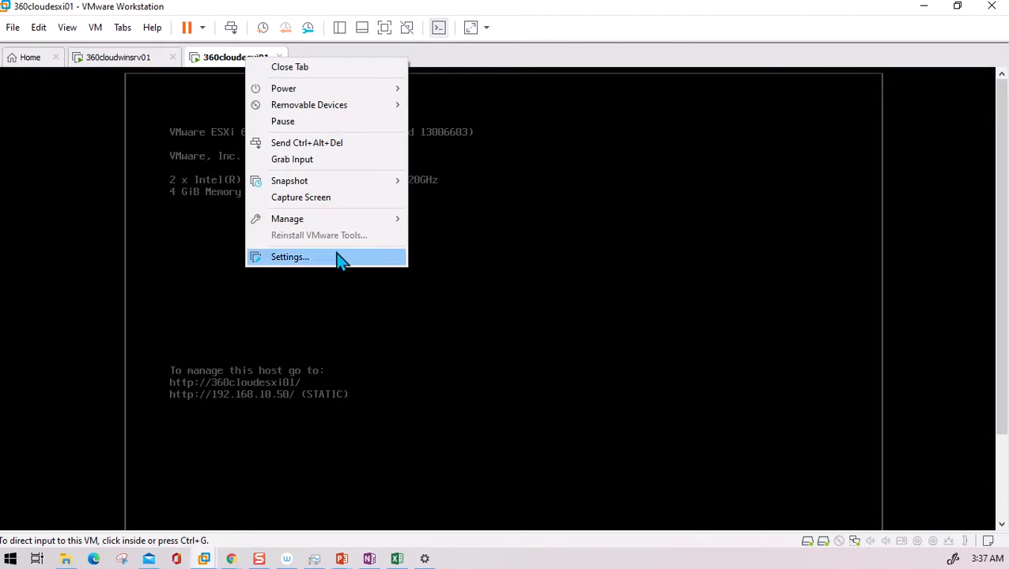
mouse_move(332, 93)
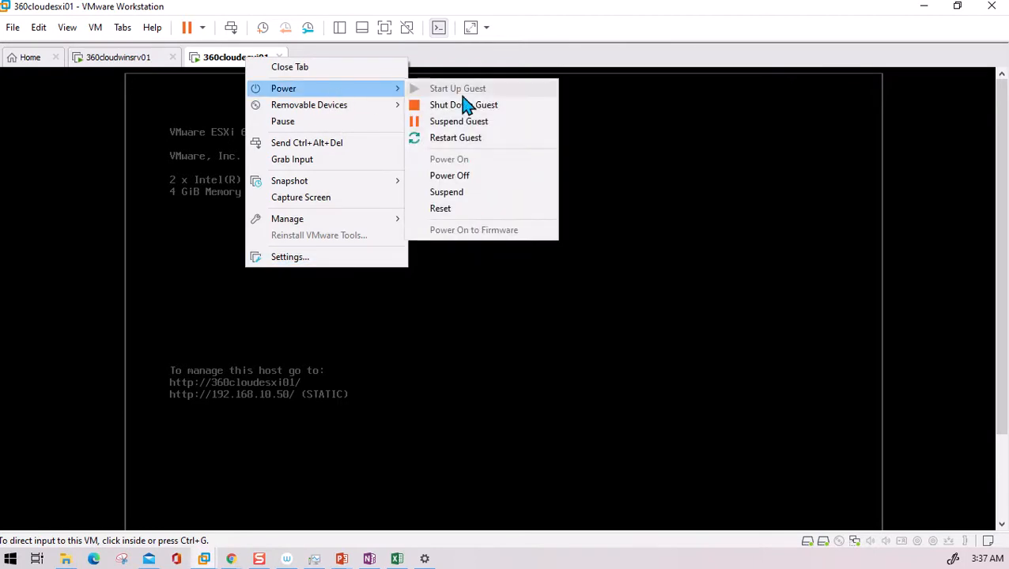
left_click(478, 179)
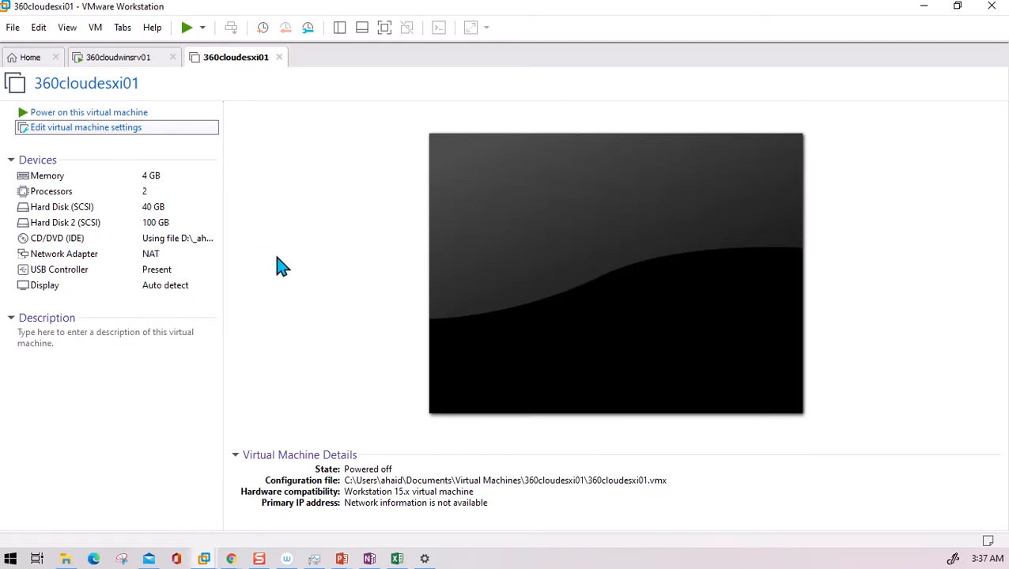
Raise the 360cloudesxi01 VM's memory from 4 GB to 14264 MB and apply it.
left_click(87, 128)
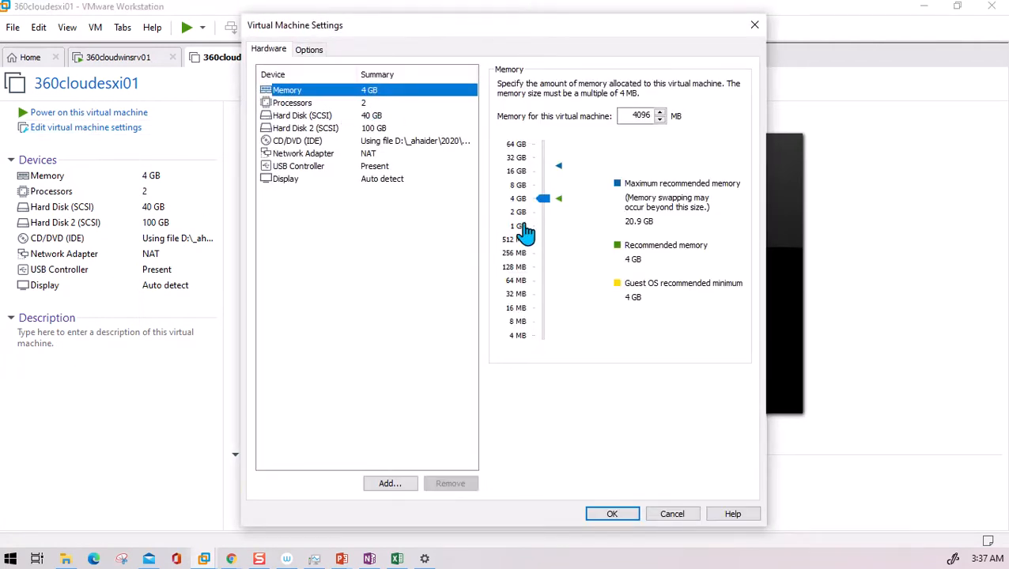
left_click_drag(543, 197, 546, 177)
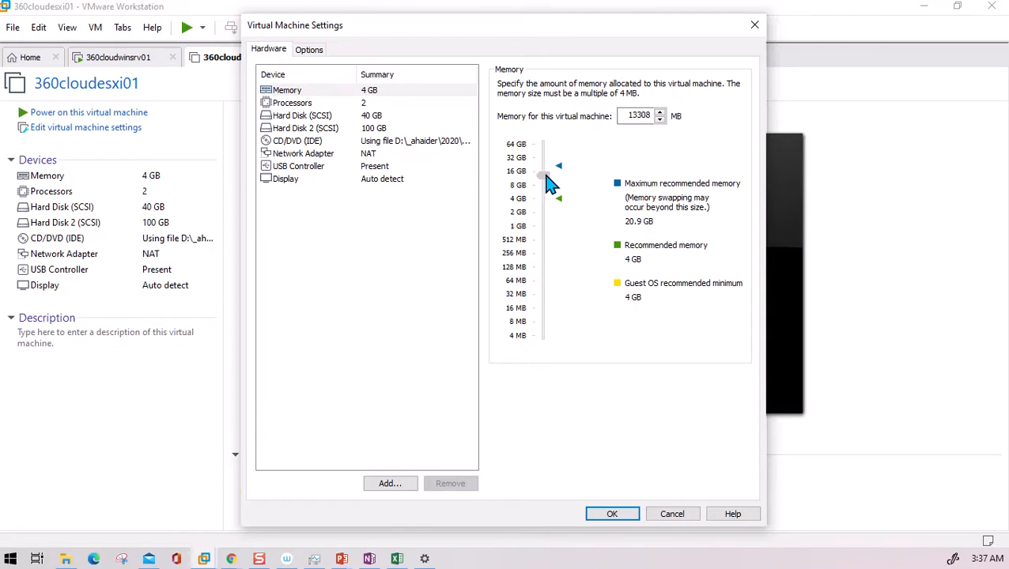
left_click_drag(545, 176, 546, 174)
left_click_drag(546, 174, 545, 176)
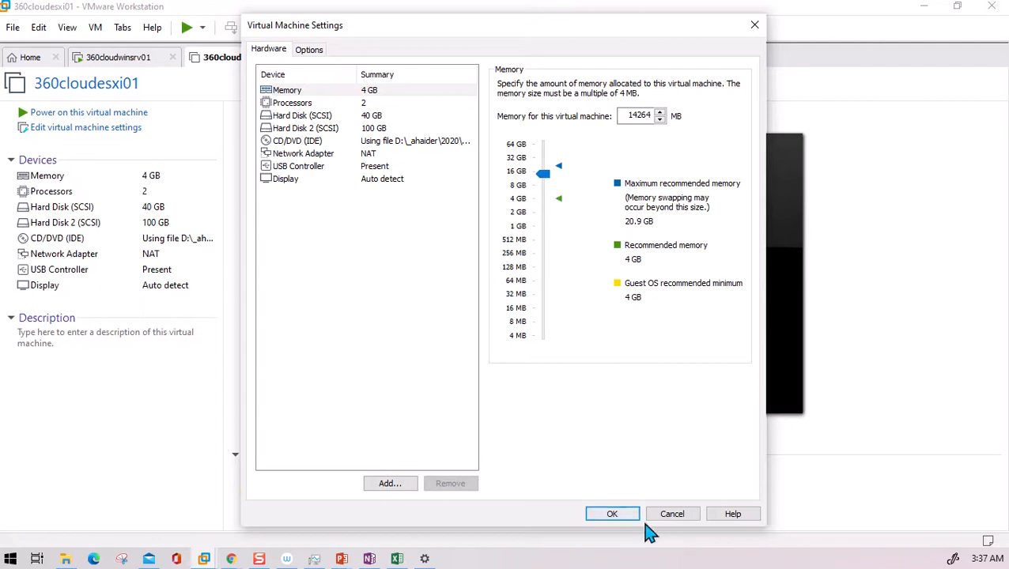
left_click(615, 513)
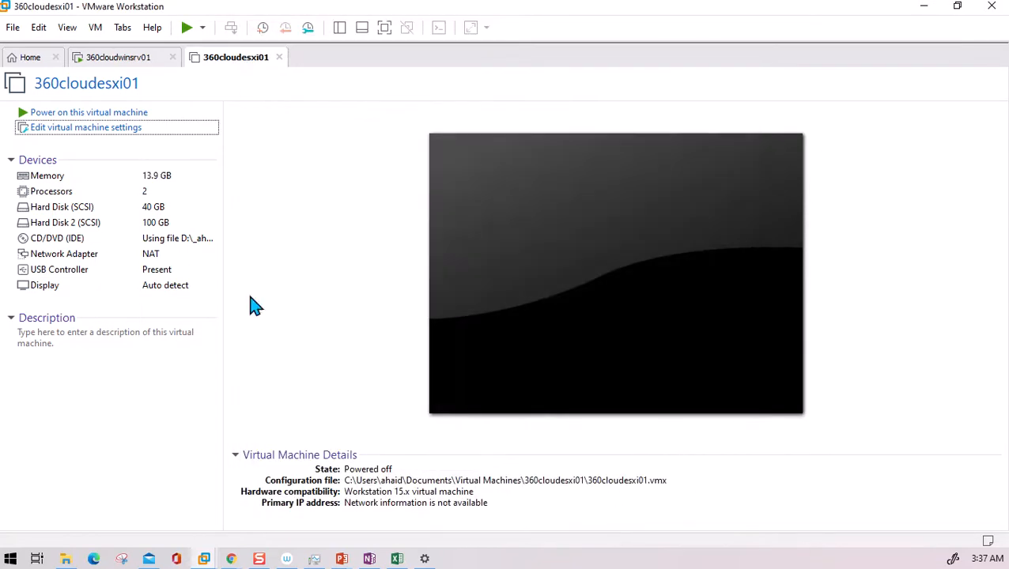
Power on the ESXi VM and check its boot progress before returning to the installer.
left_click(120, 113)
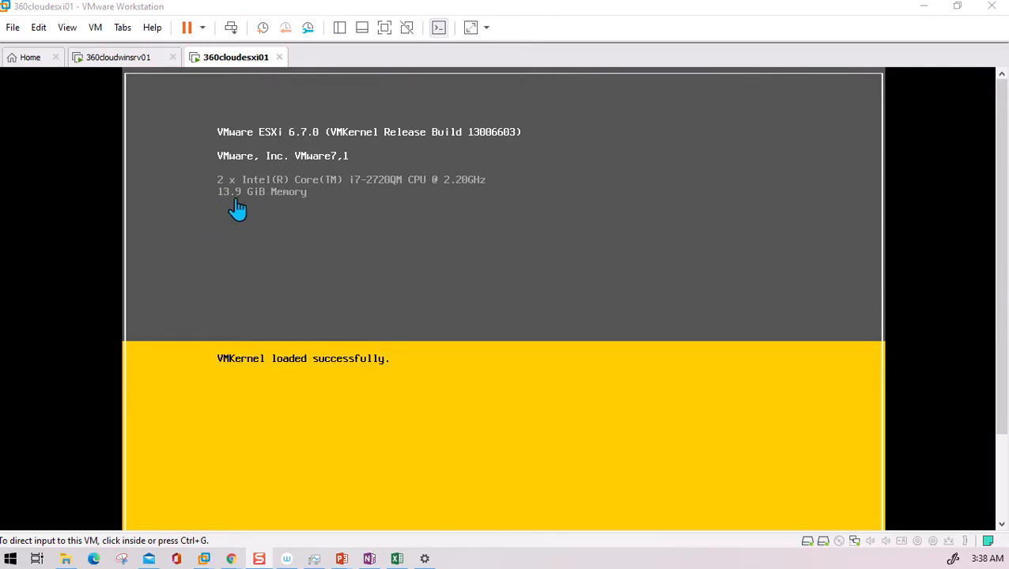
left_click(119, 58)
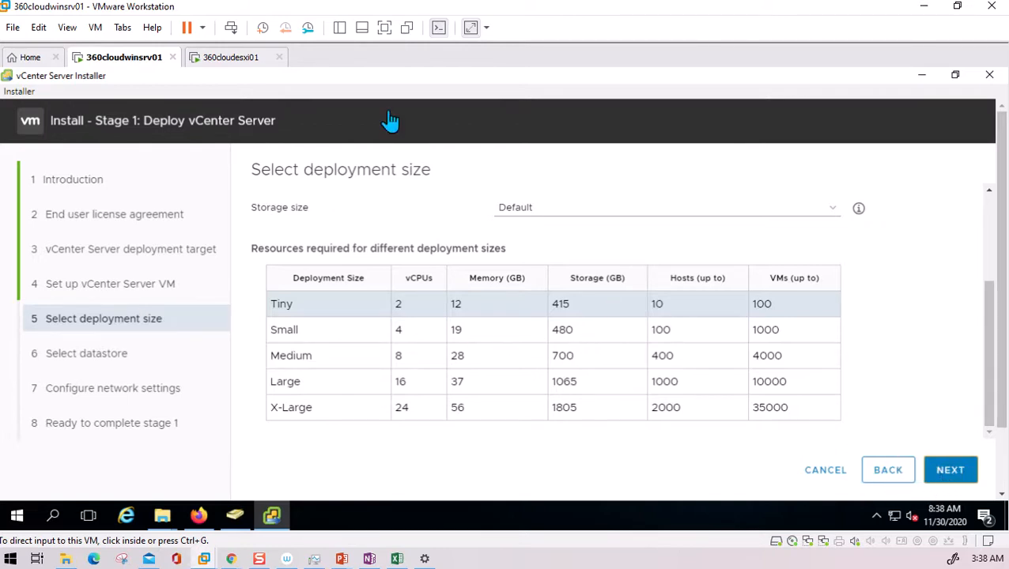
left_click(227, 58)
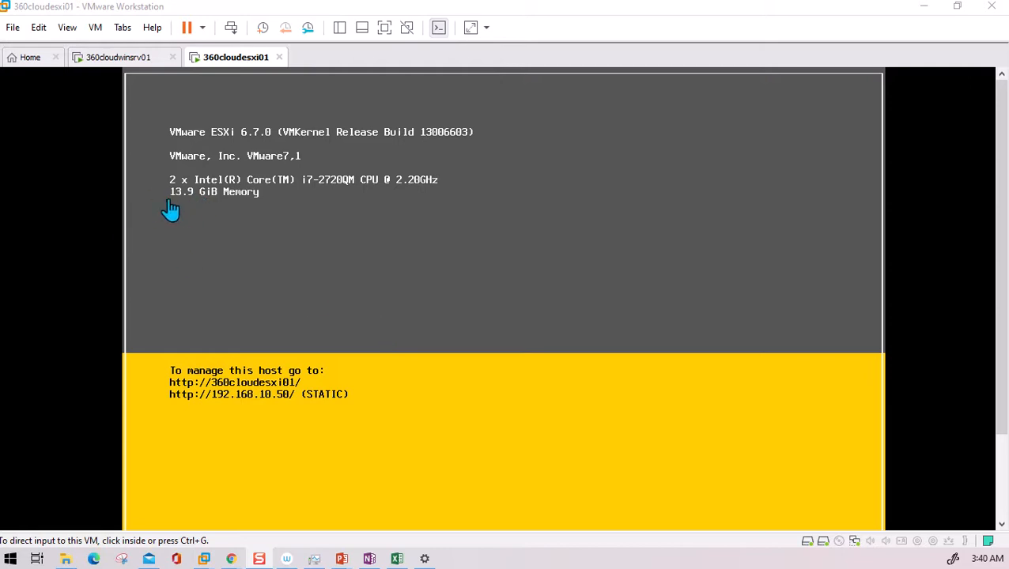
left_click(120, 58)
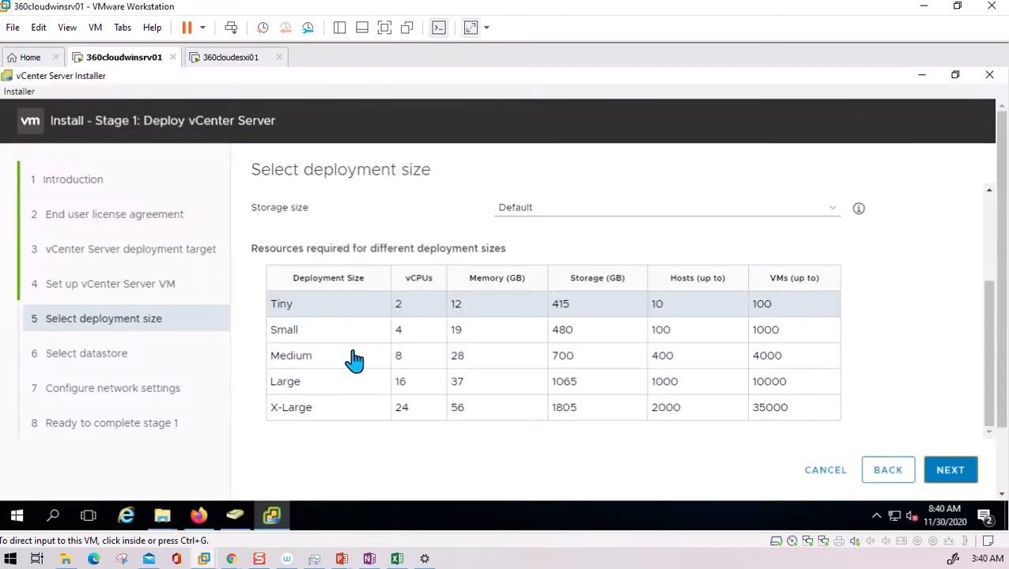
Clear the memory error and revalidate the ESXi target, accepting its certificate, back to deployment size.
left_click(951, 474)
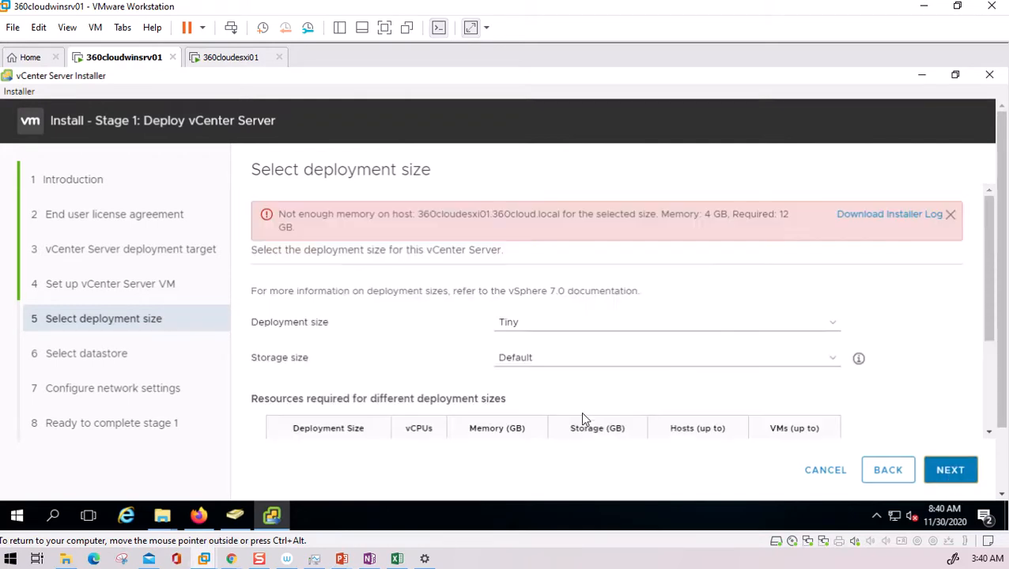
left_click(951, 218)
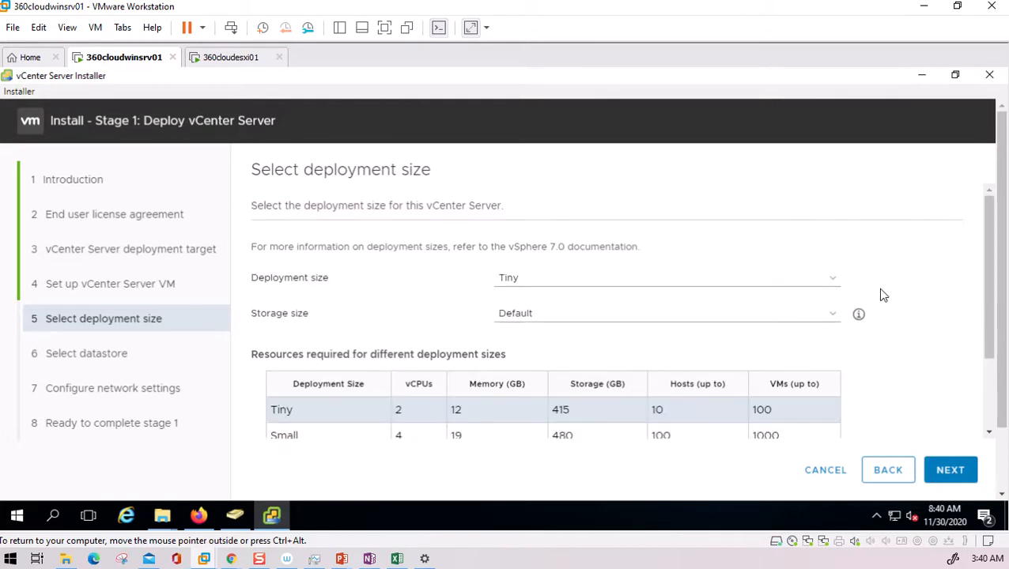
left_click(952, 477)
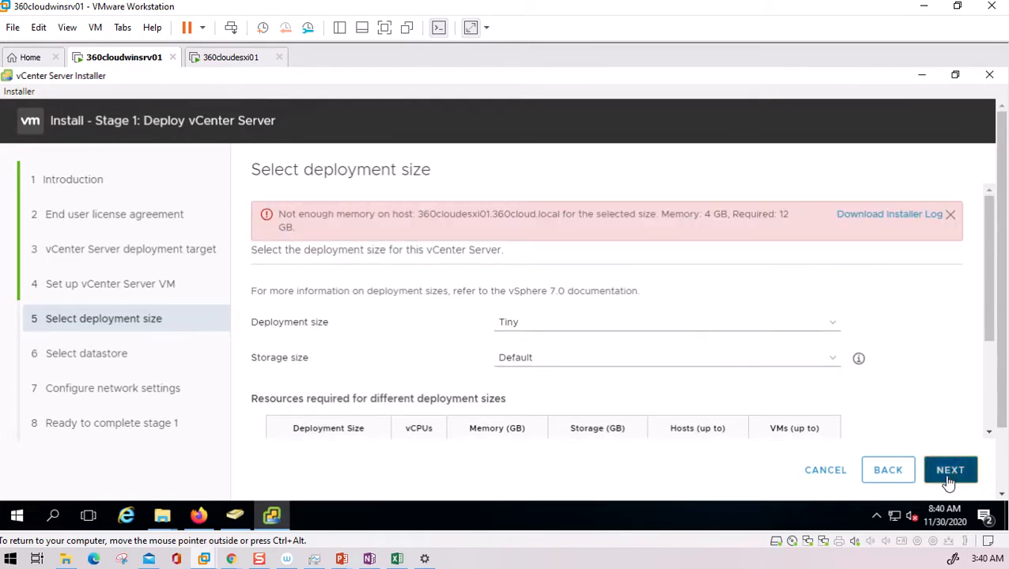
left_click(884, 475)
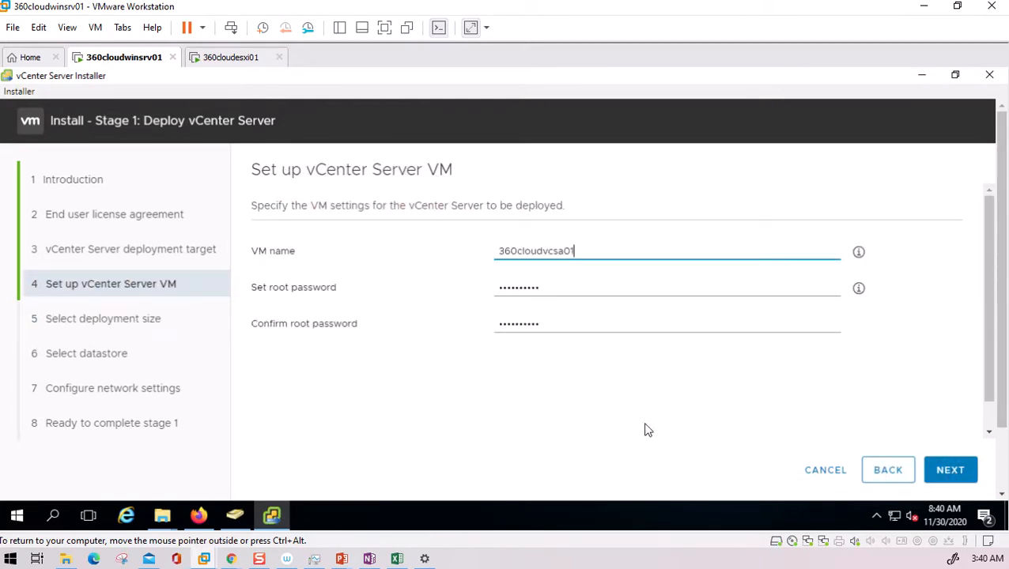
left_click(889, 479)
left_click(952, 471)
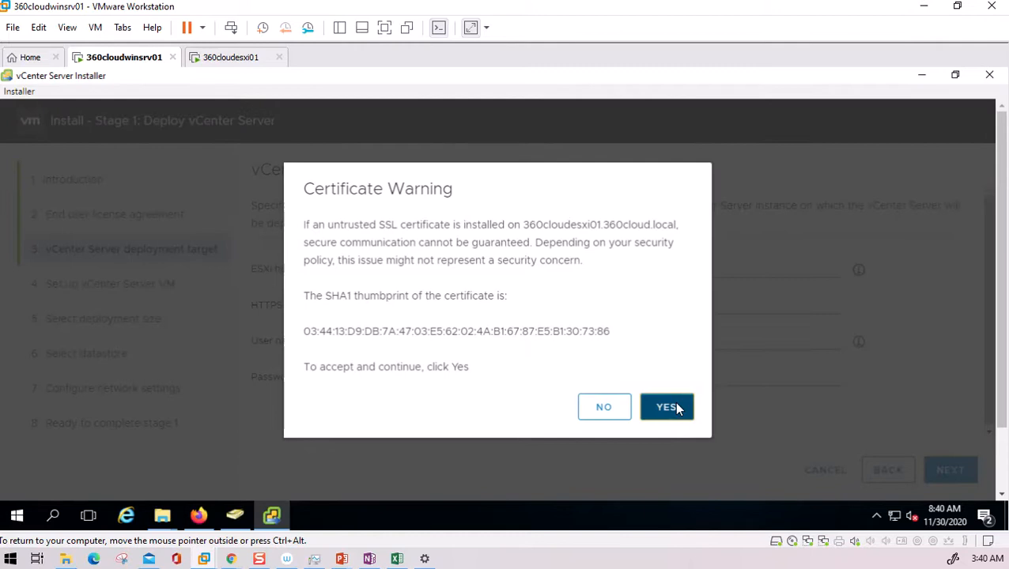
left_click(669, 407)
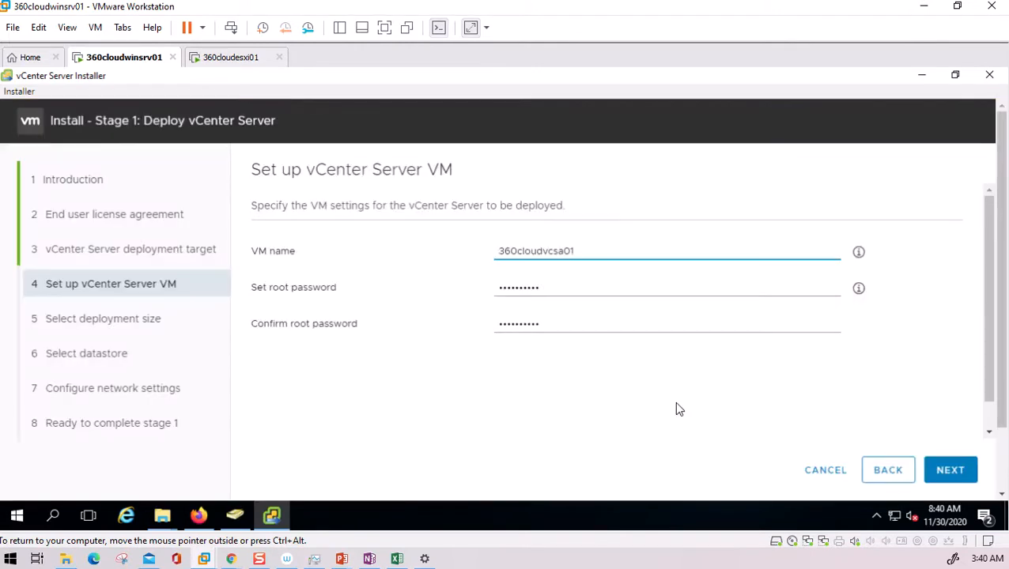
left_click(937, 479)
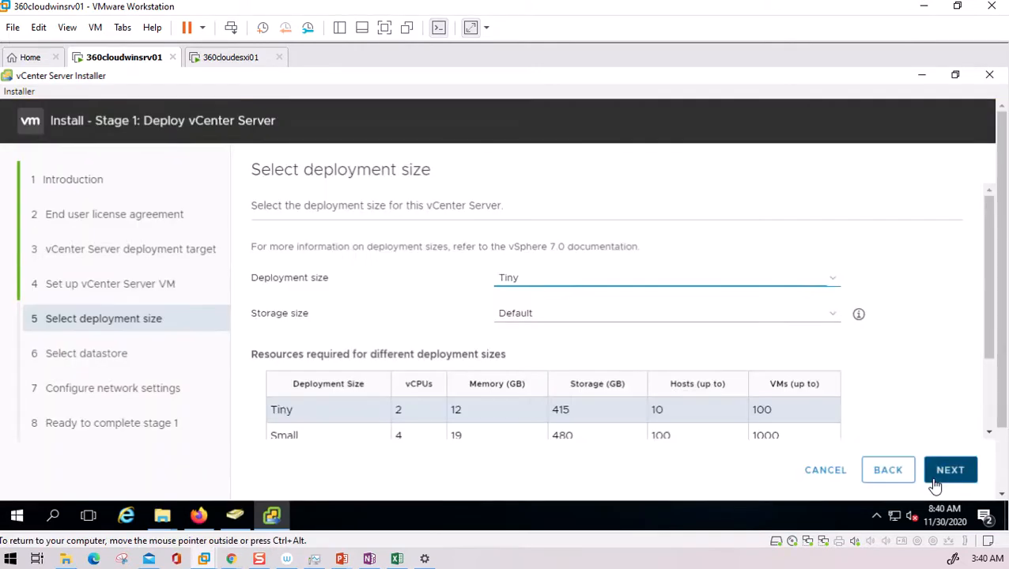
Advance from Tiny deployment size to the datastore step with ISO-Disk and thin disk mode.
left_click(953, 472)
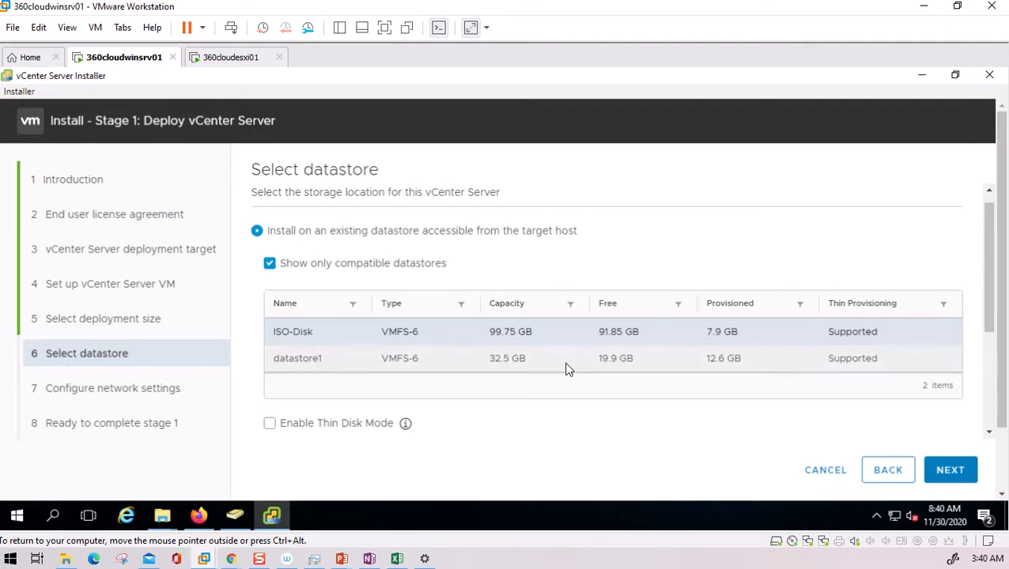
left_click(889, 470)
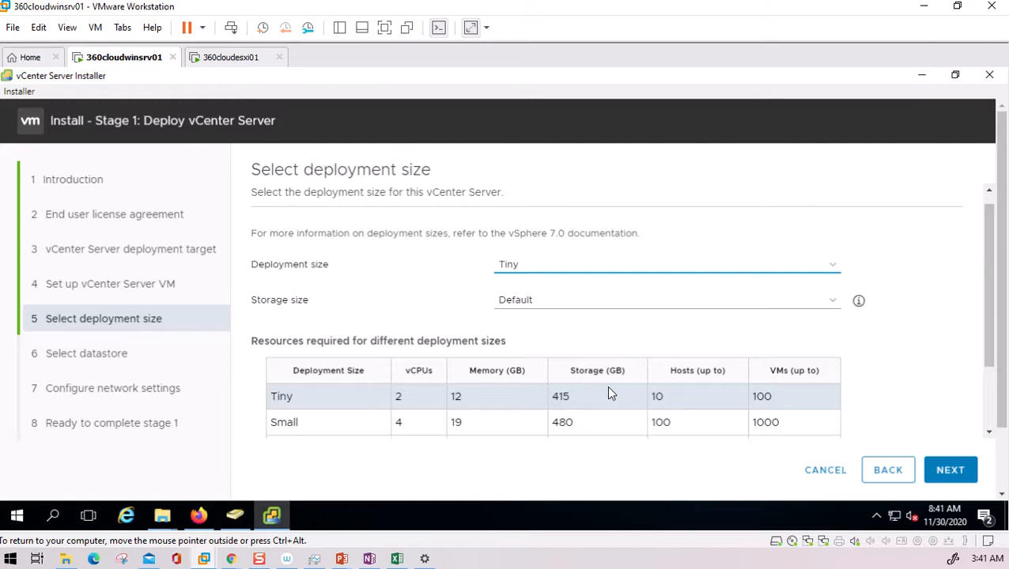
left_click(947, 472)
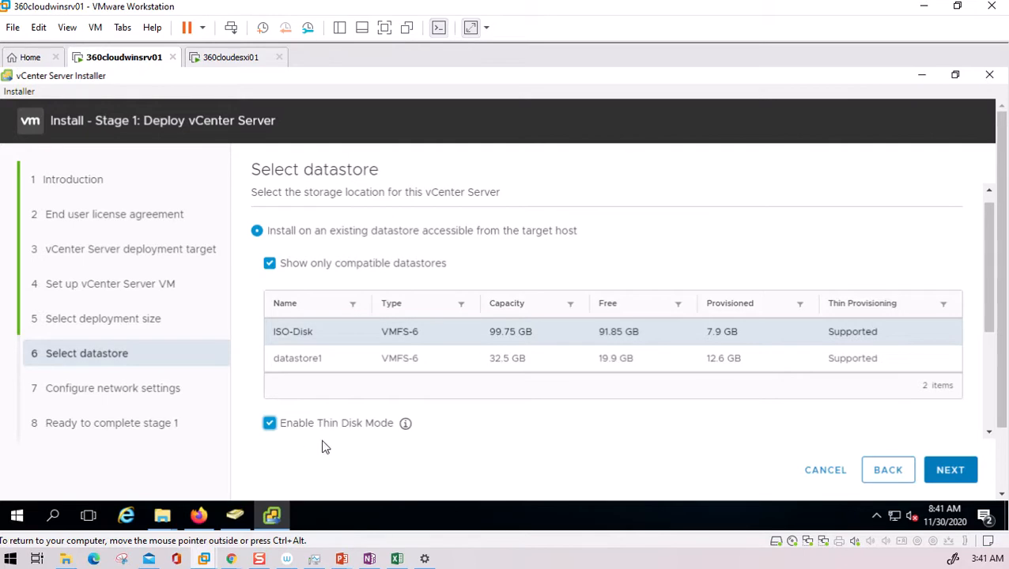
Confirm thick provisioning fails, re-enable thin disk mode and continue to network settings.
mouse_move(405, 427)
left_click(954, 473)
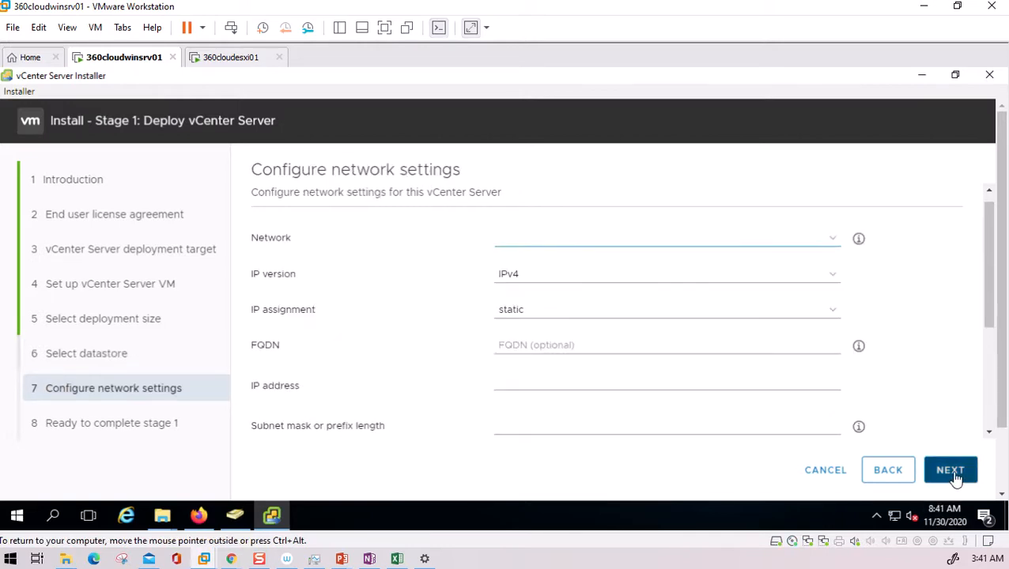
left_click(876, 483)
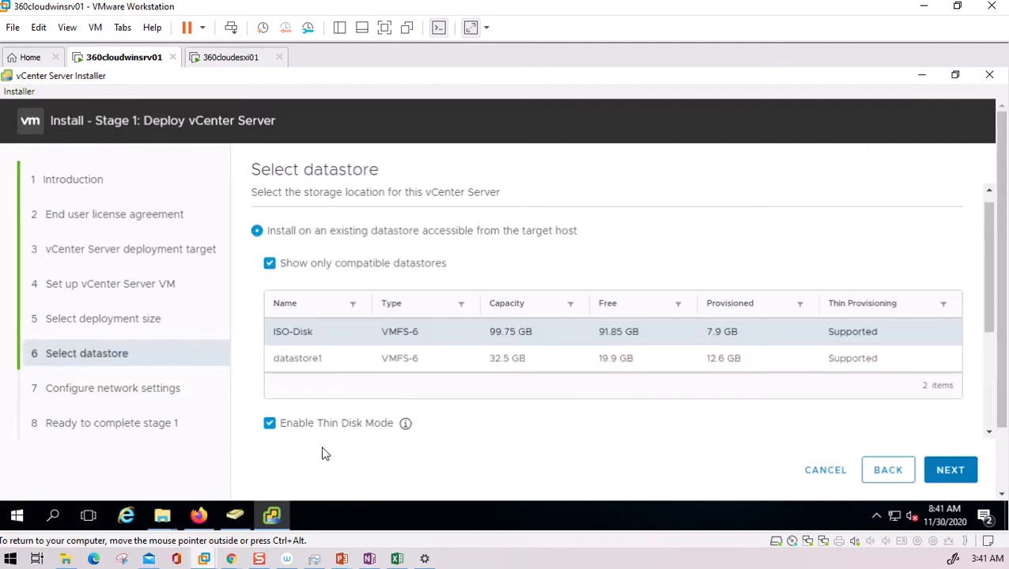
left_click(270, 424)
left_click(953, 471)
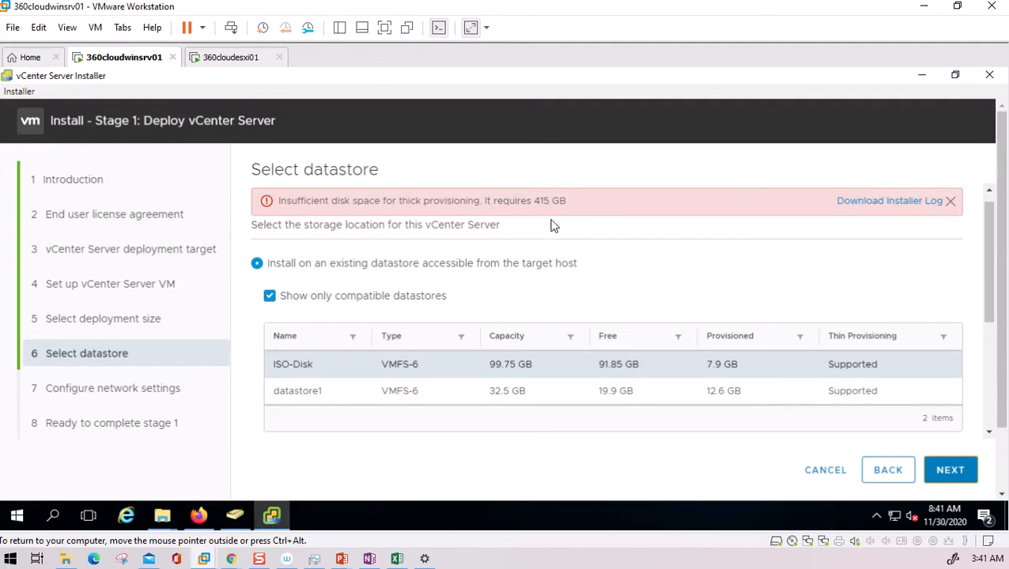
left_click(270, 425)
left_click(960, 470)
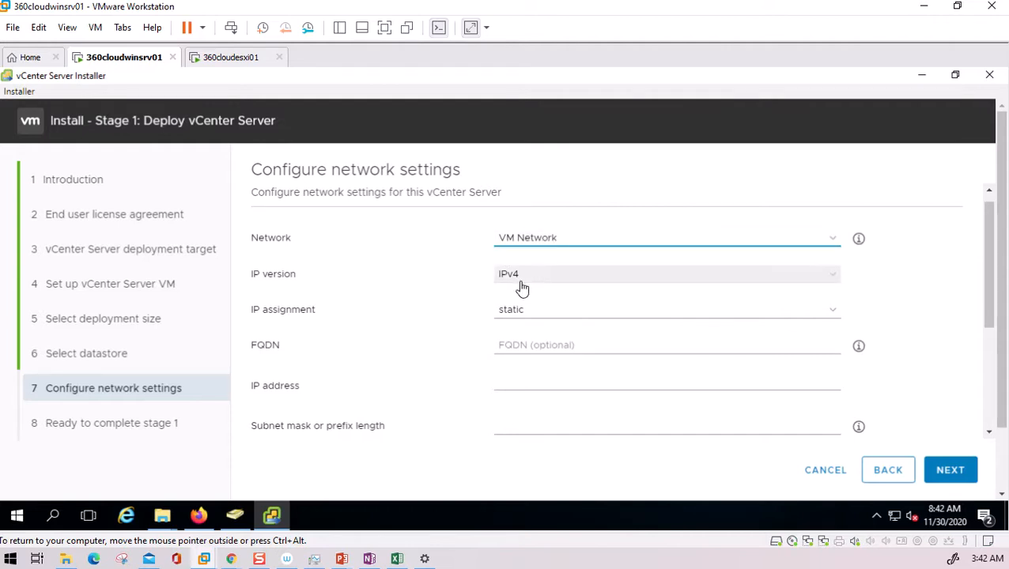
Enter IP 192.168.10.40 and mask 255.255.255.0, then bring up the PowerPoint lab slide maximized.
left_click(552, 349)
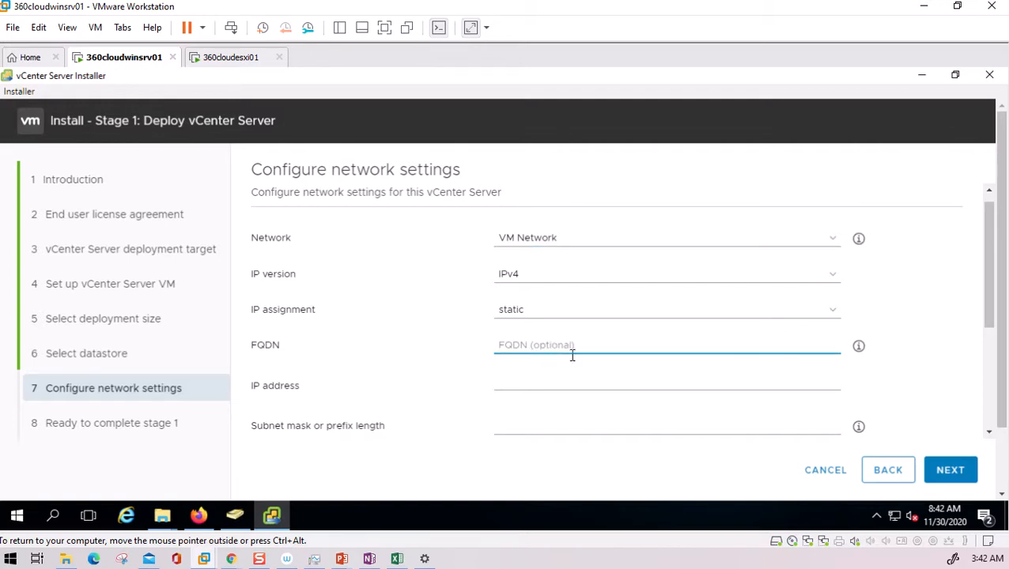
left_click(553, 386)
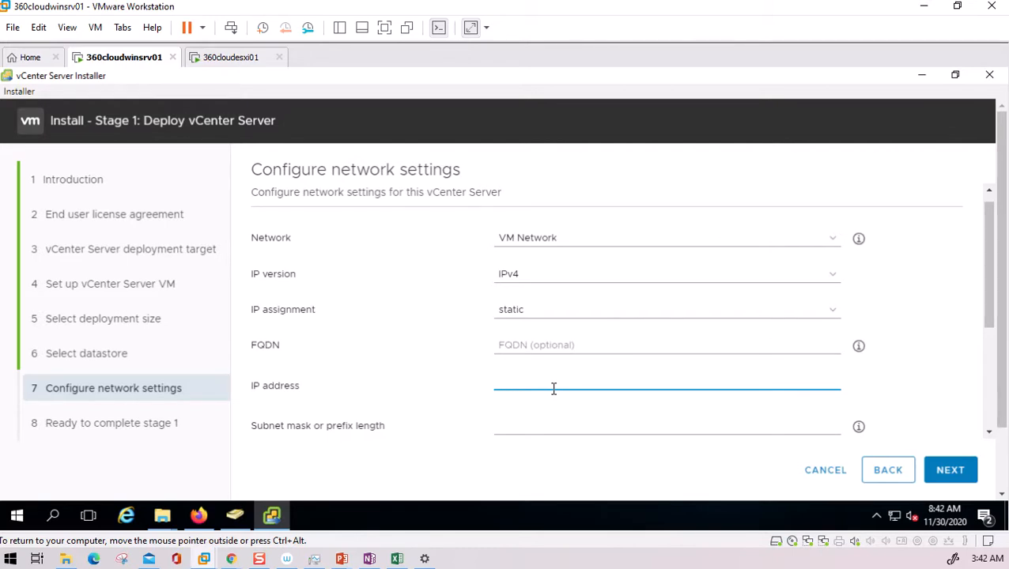
type("192.168")
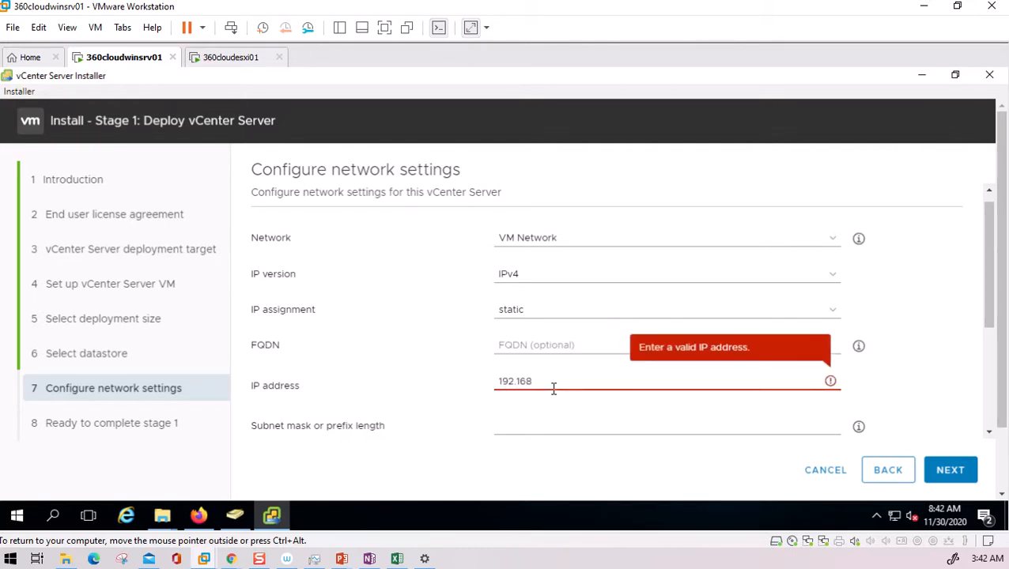
type(".10.40")
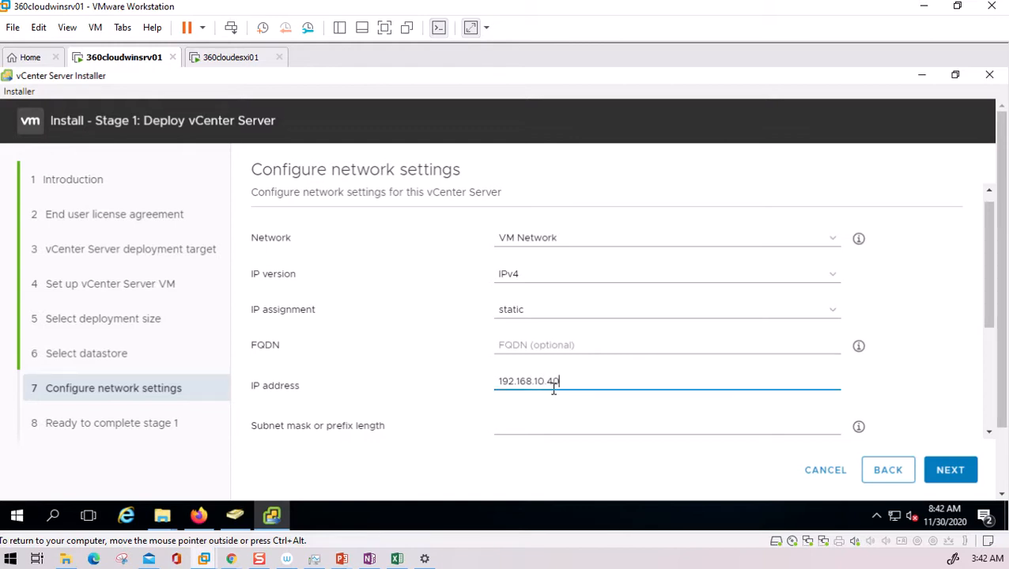
left_click(539, 422)
type("255.255.255.0")
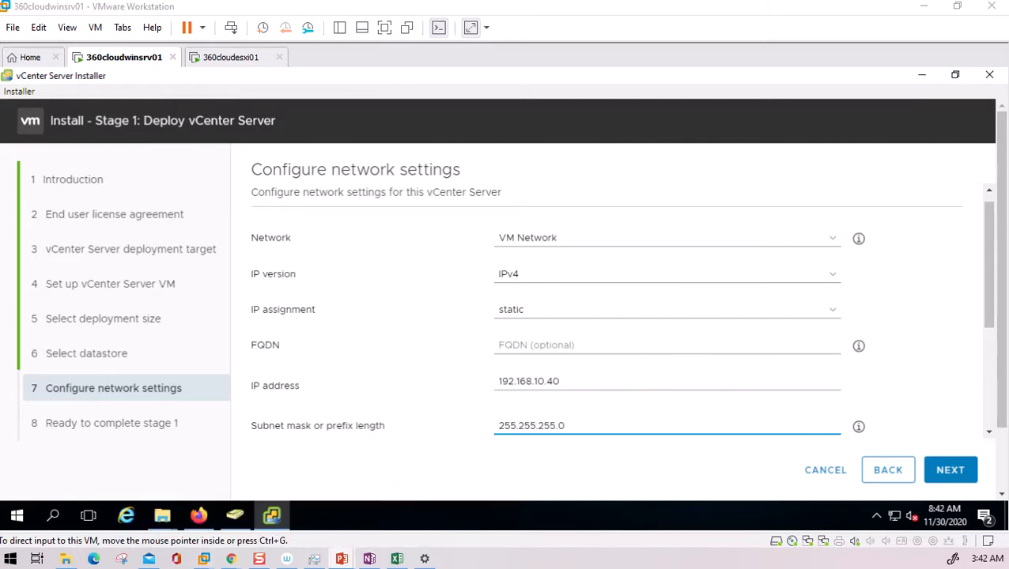
left_click_drag(578, 1, 578, 39)
double_click(577, 38)
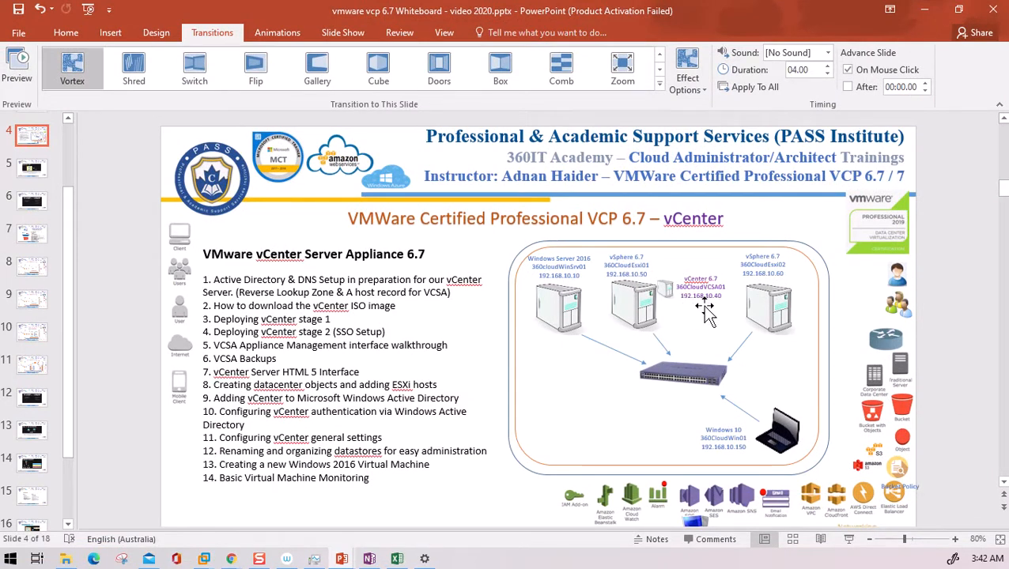
Minimize PowerPoint after reviewing the lab diagram to return to the vCenter installer.
left_click(922, 17)
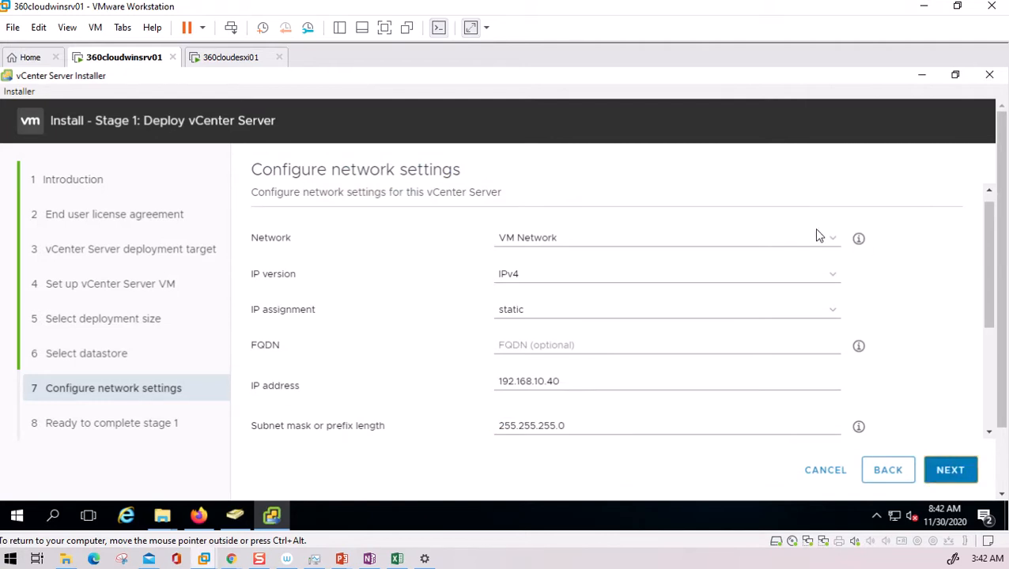
Enter 0.0.0.0 as the default gateway and review the resulting subnet error.
left_click(949, 472)
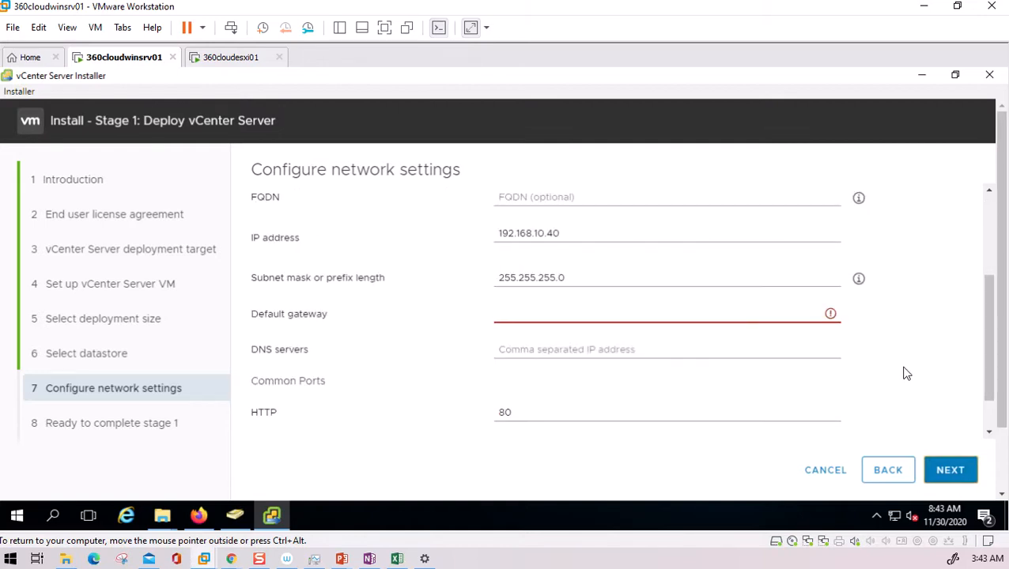
left_click(525, 310)
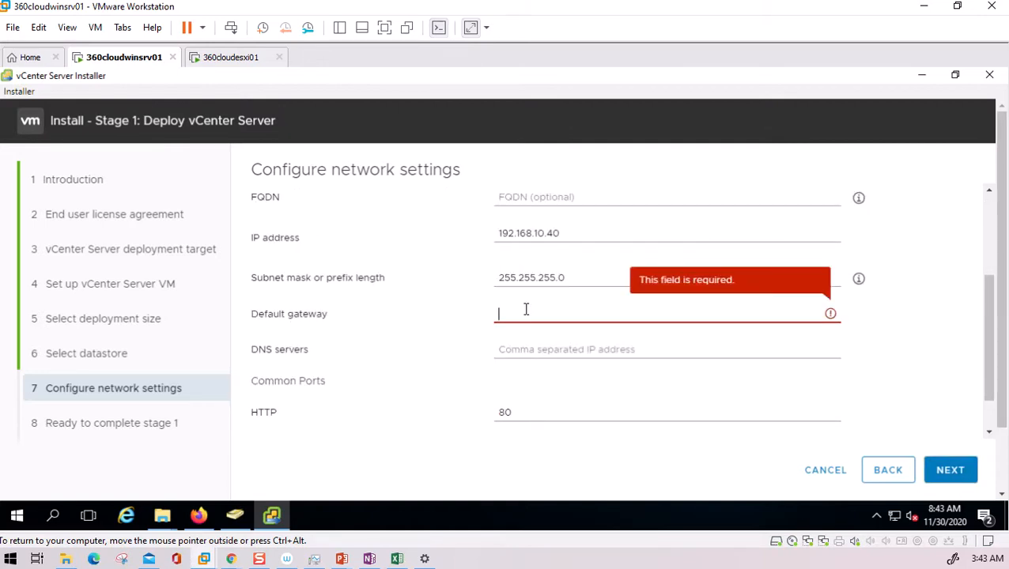
type("0.0.0.0")
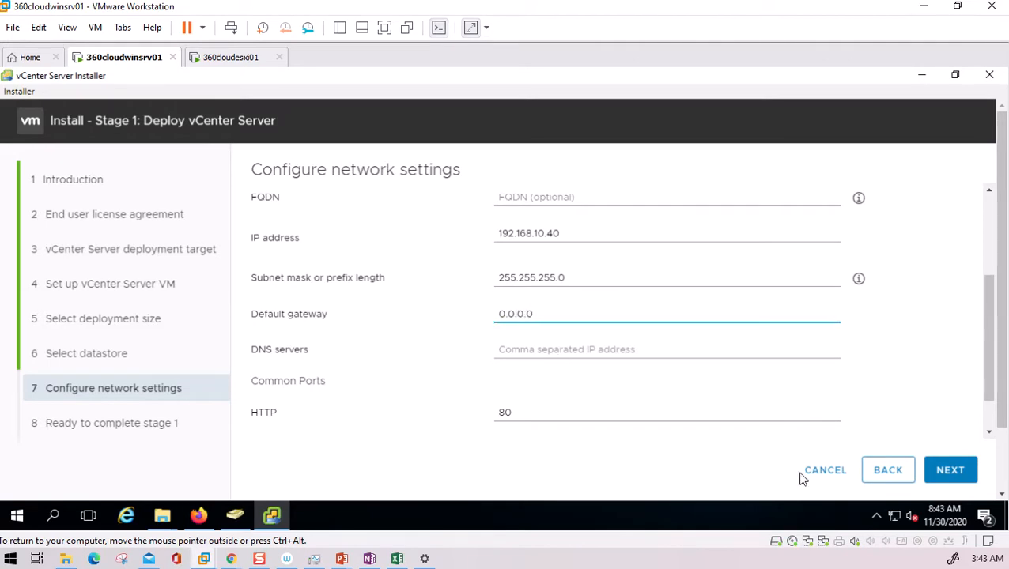
left_click(963, 471)
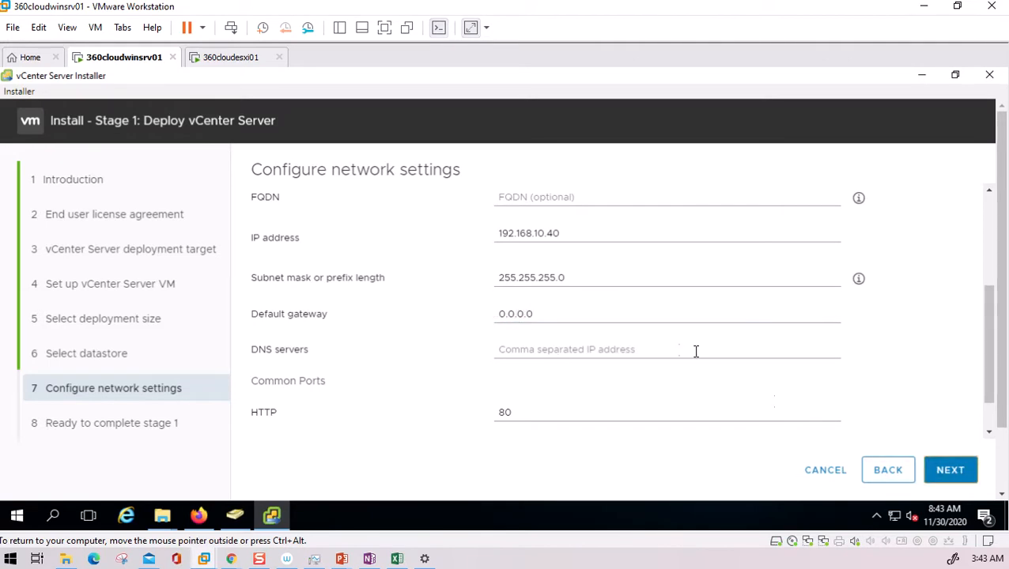
scroll(653, 354, "down", 1)
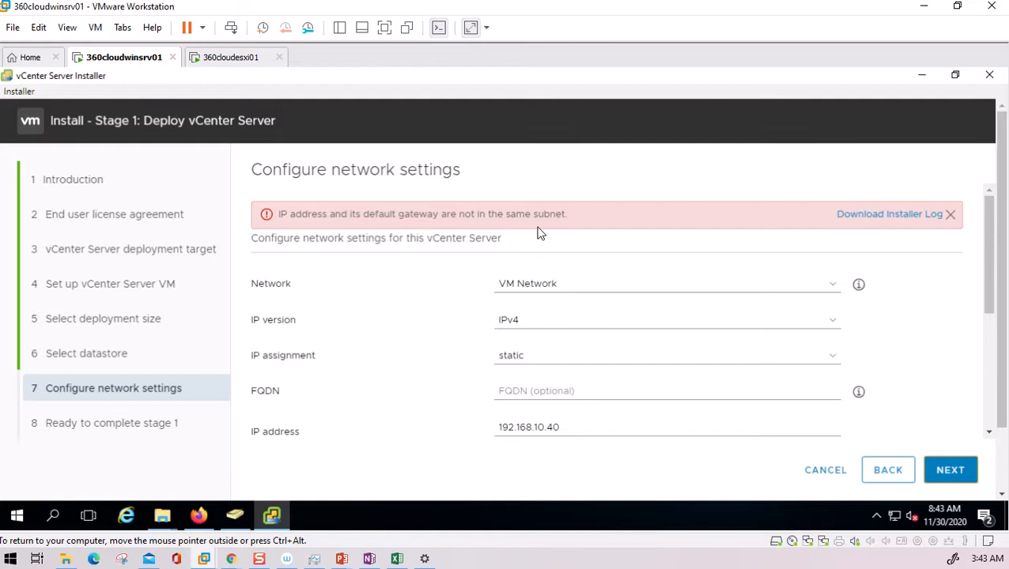
scroll(554, 293, "down", 2)
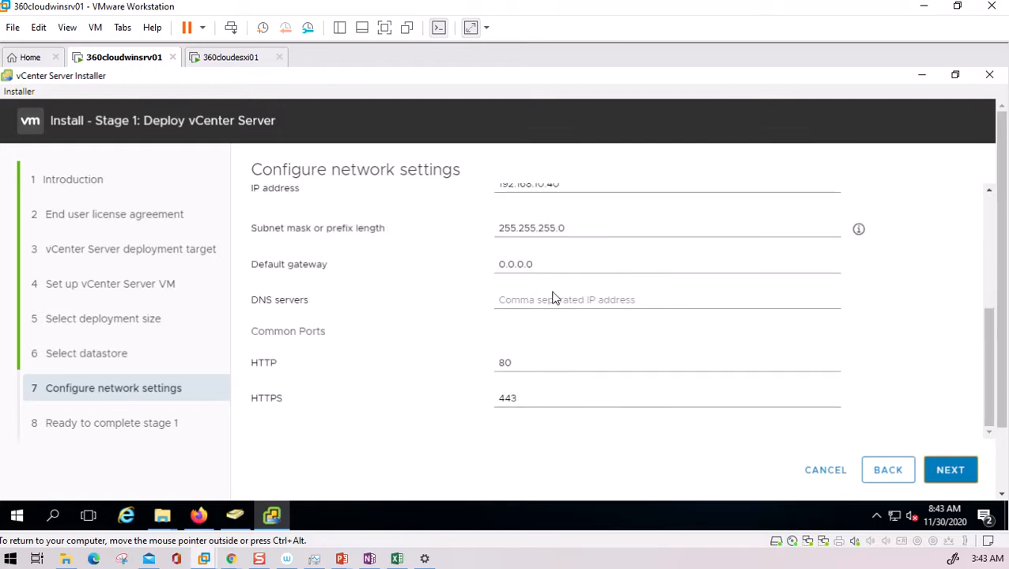
scroll(557, 293, "up", 1)
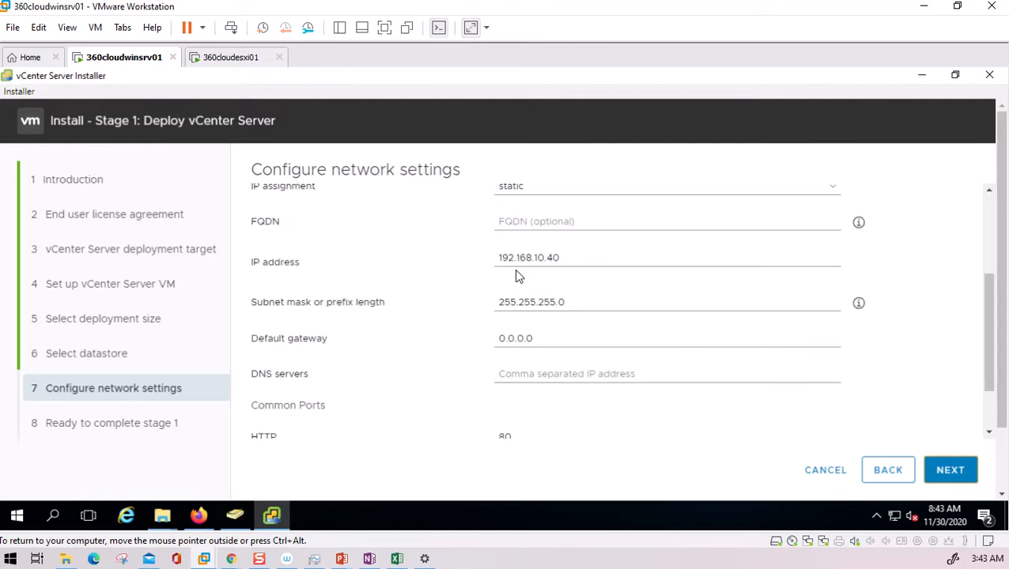
Change the gateway to 192.168.10.2, confirm the summary and start the Stage 1 deployment.
left_click_drag(498, 257, 545, 257)
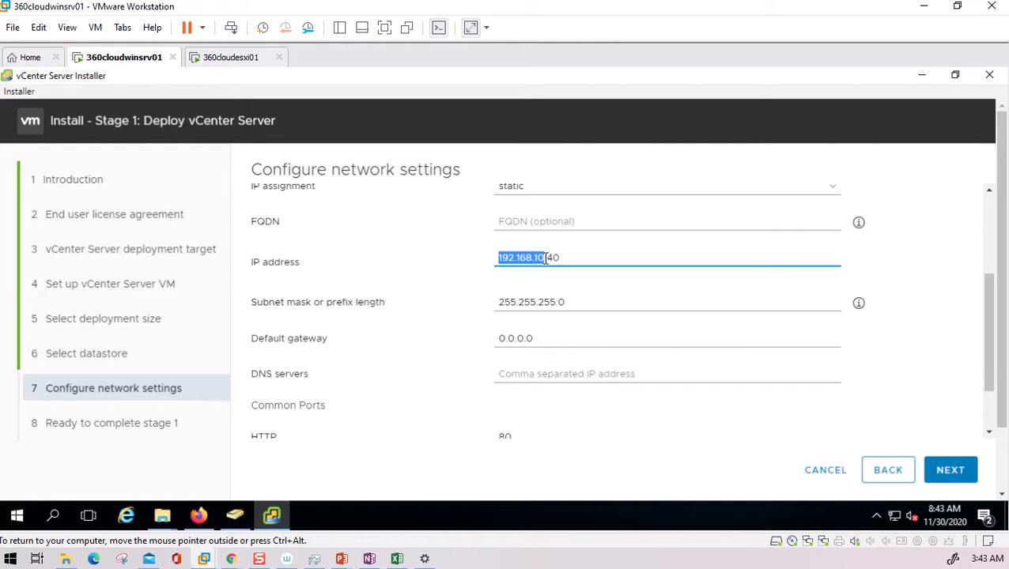
key("ctrl+c")
left_click(545, 338)
key("ctrl+a")
key("ctrl+v")
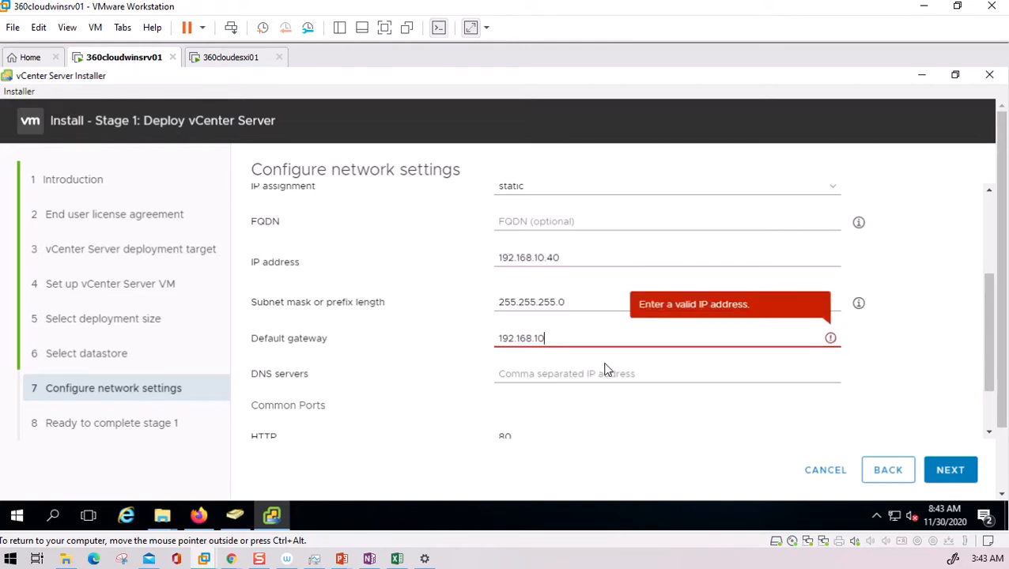
type(".2")
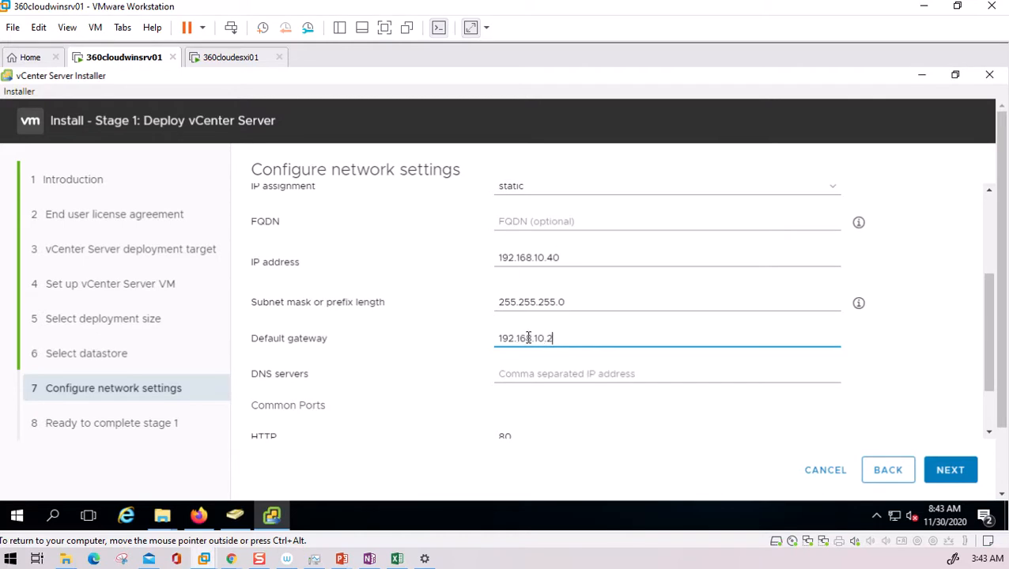
left_click(947, 475)
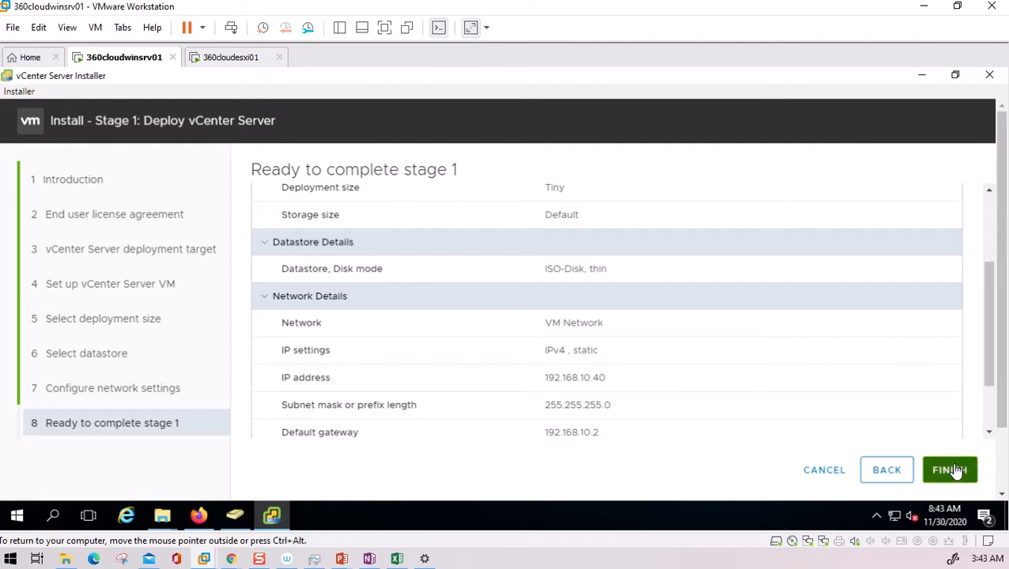
left_click(950, 472)
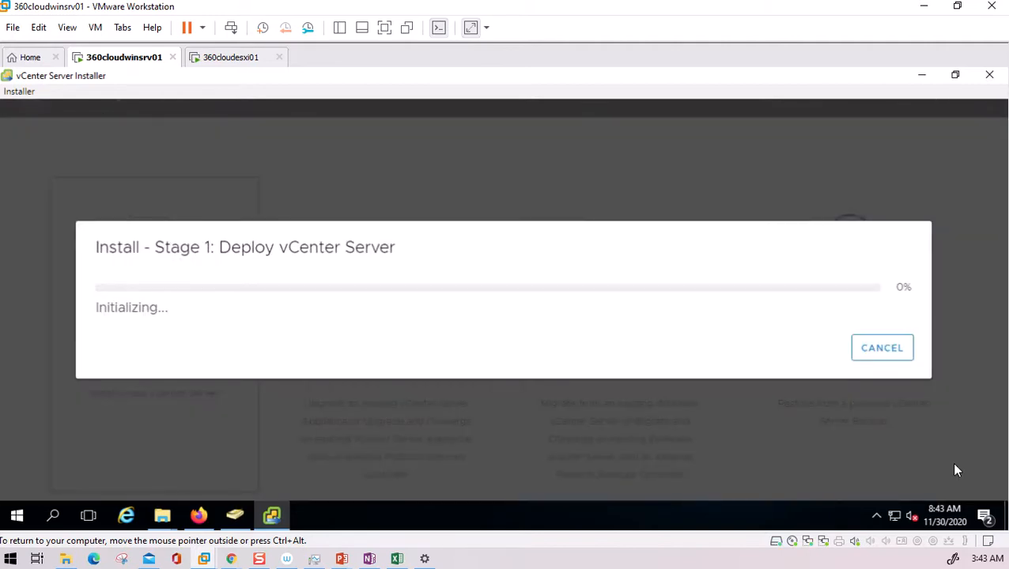